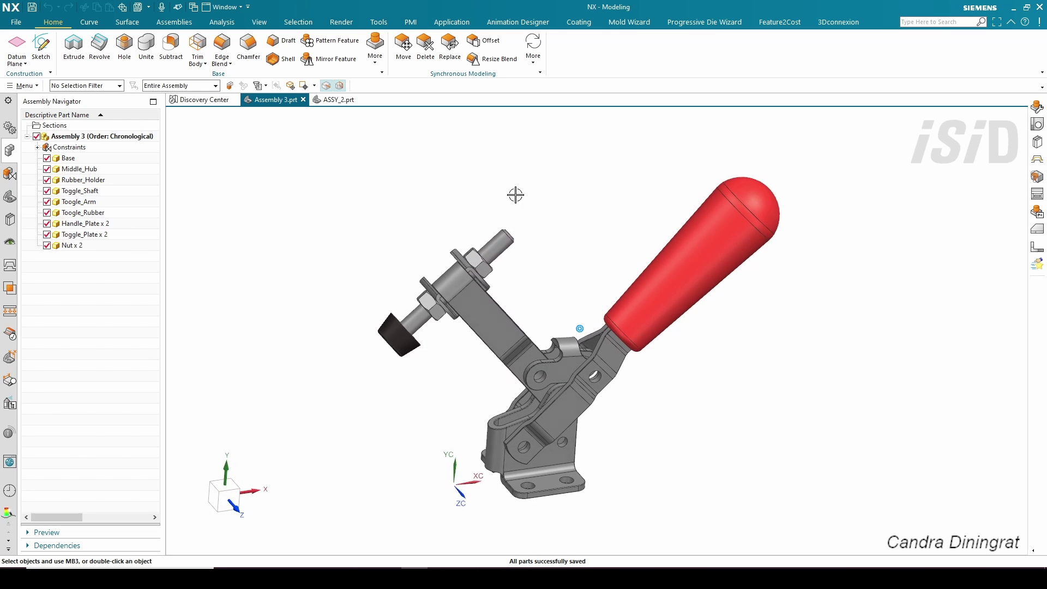
Step: Use Move Component with Dynamic motion to rotate the red Rubber_Holder, swinging the toggle clamp mechanism to a new position
{"action": "left_click", "coordinate": [175, 23]}
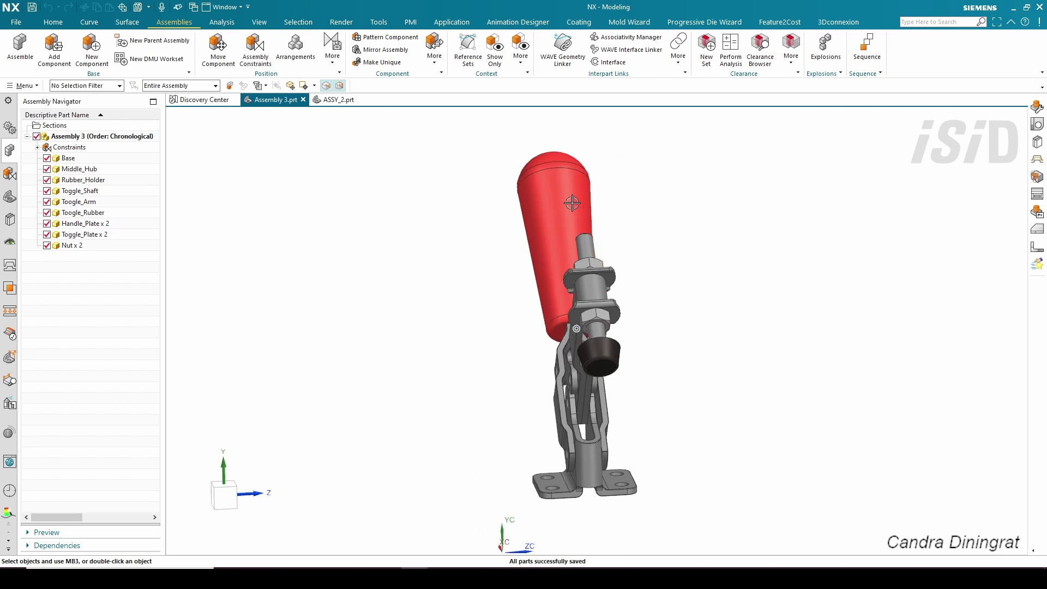
{"action": "left_click", "coordinate": [228, 61]}
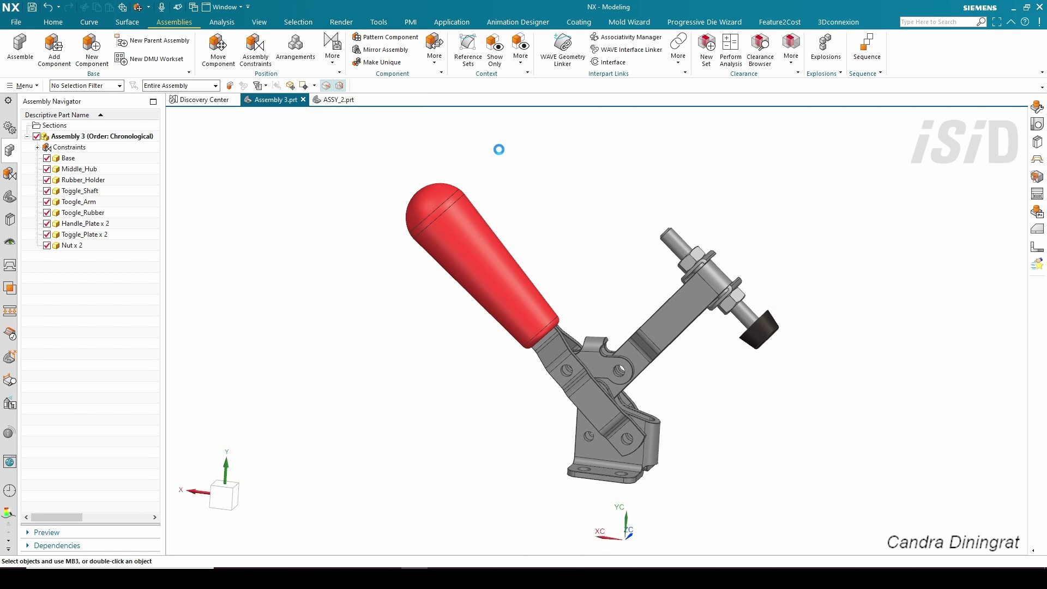
{"action": "left_click", "coordinate": [477, 206]}
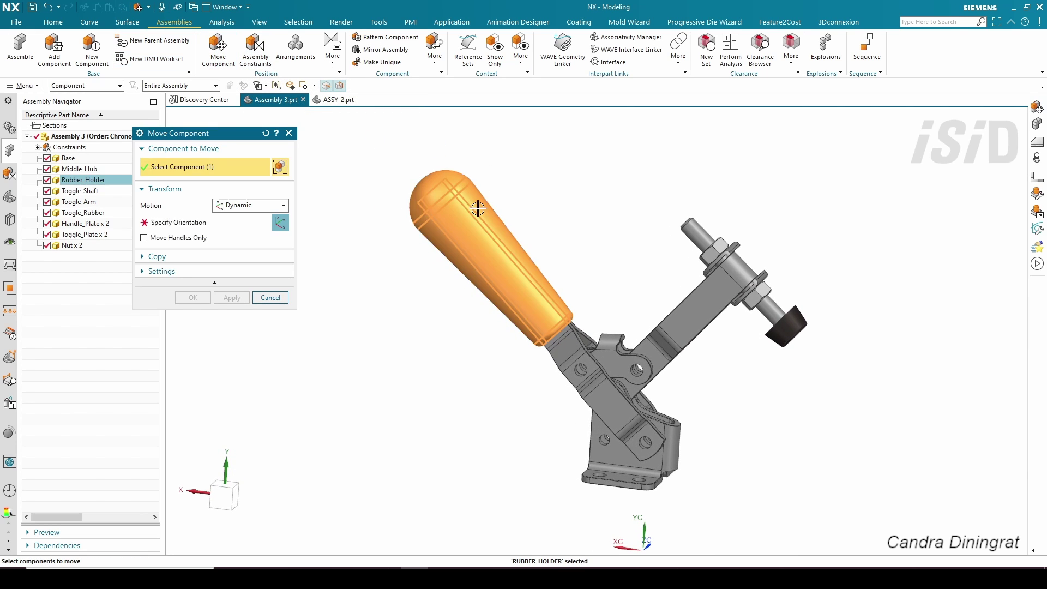
{"action": "left_click", "coordinate": [197, 221]}
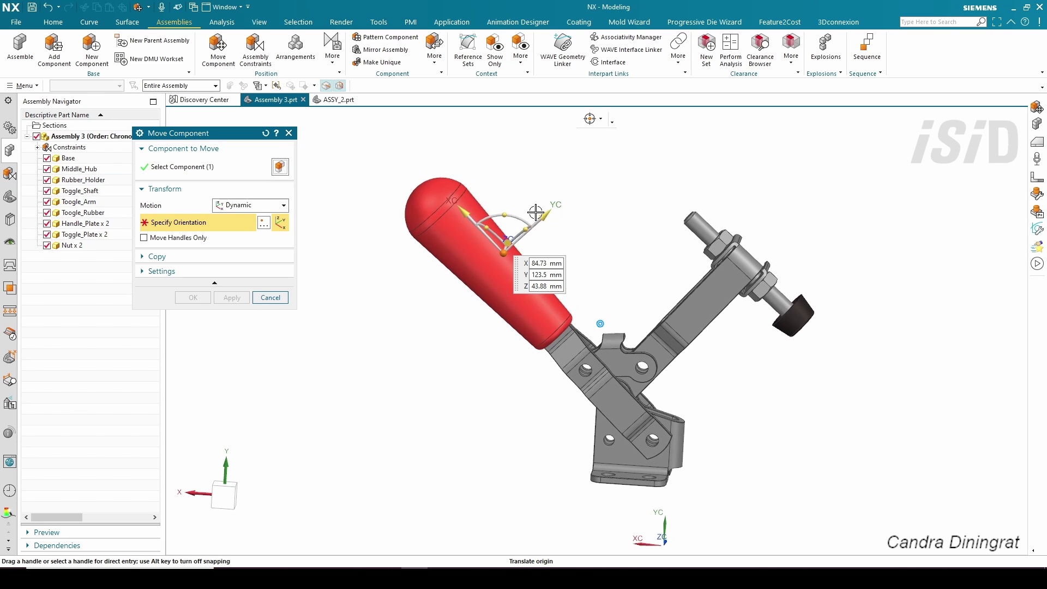
{"action": "left_click", "coordinate": [517, 210]}
{"action": "left_click_drag", "start_coordinate": [517, 210], "coordinate": [502, 240]}
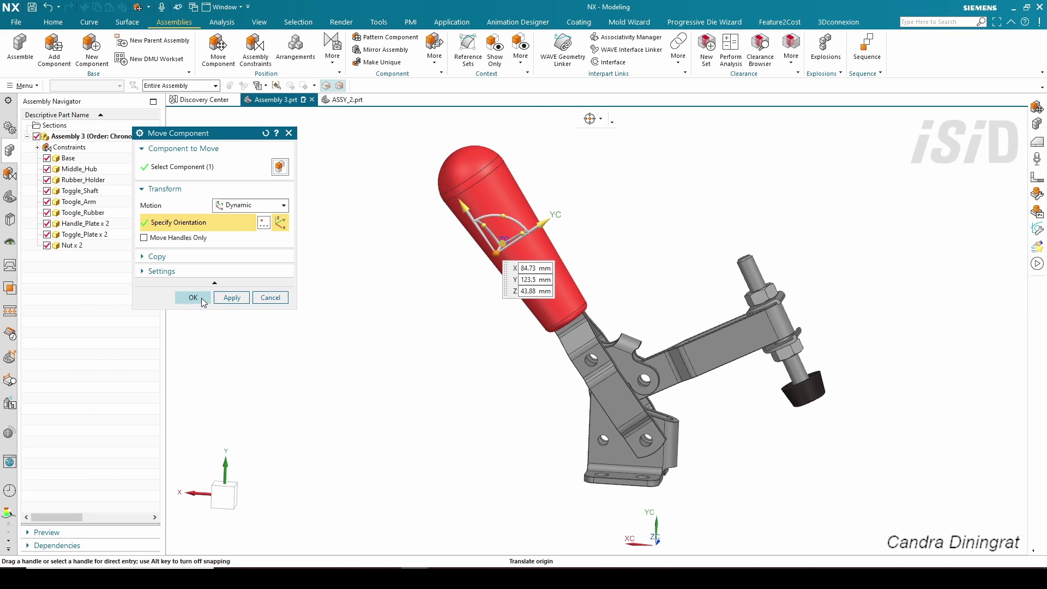
{"action": "left_click", "coordinate": [193, 298]}
Step: Display Assembly 3's constraints in the graphics window and orbit around the clamp
{"action": "middle_click_drag", "start_coordinate": [624, 198], "coordinate": [375, 178]}
{"action": "right_click", "coordinate": [74, 149]}
{"action": "left_click", "coordinate": [100, 158]}
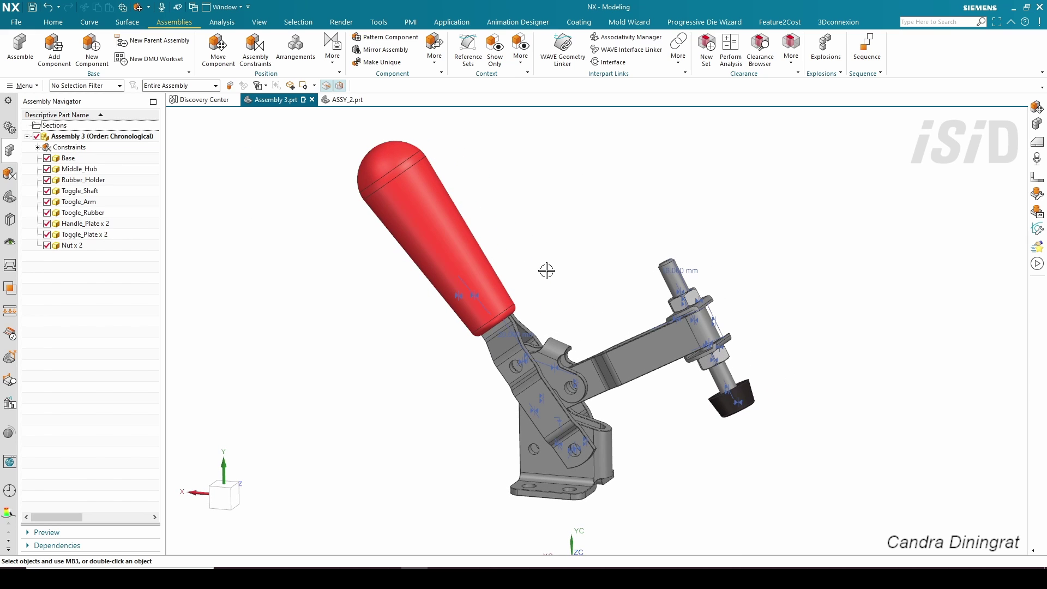
{"action": "mouse_move", "coordinate": [547, 271]}
{"action": "middle_mouse_down"}
{"action": "mouse_move", "coordinate": [659, 240]}
{"action": "mouse_move", "coordinate": [386, 164]}
{"action": "mouse_move", "coordinate": [386, 122]}
{"action": "mouse_move", "coordinate": [350, 112]}
{"action": "middle_mouse_up"}
Step: In ASSY_2, use Assemble to add Base, Handle_Plate, Middle_Hub, Nut, Rubber_Holder, Toggle_Plate, Toggle_Shaft, Toogle_Arm and Toogle_Rubber
{"action": "left_click", "coordinate": [345, 101]}
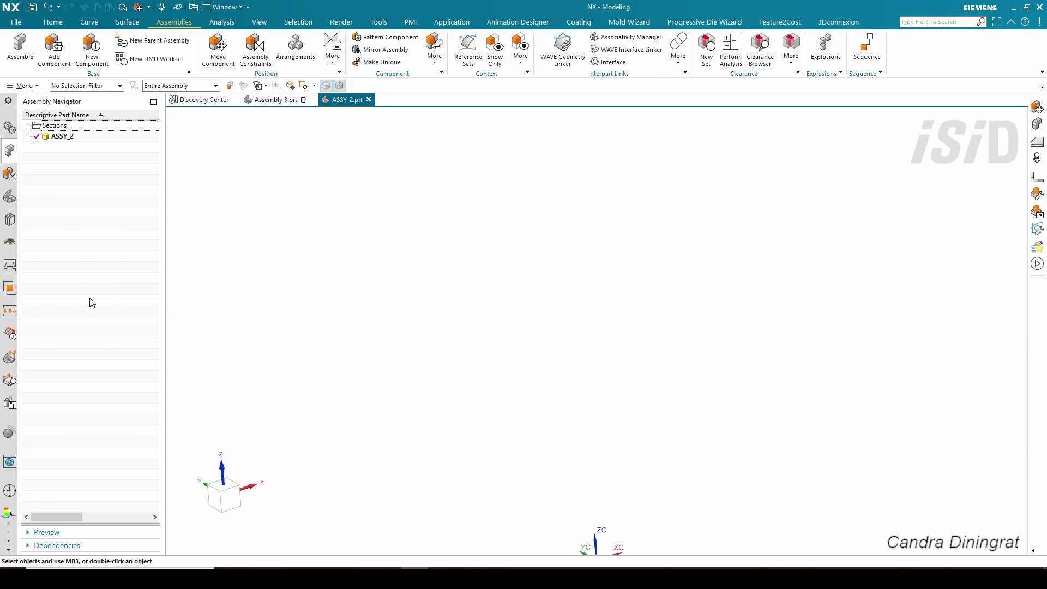
{"action": "left_click", "coordinate": [24, 61]}
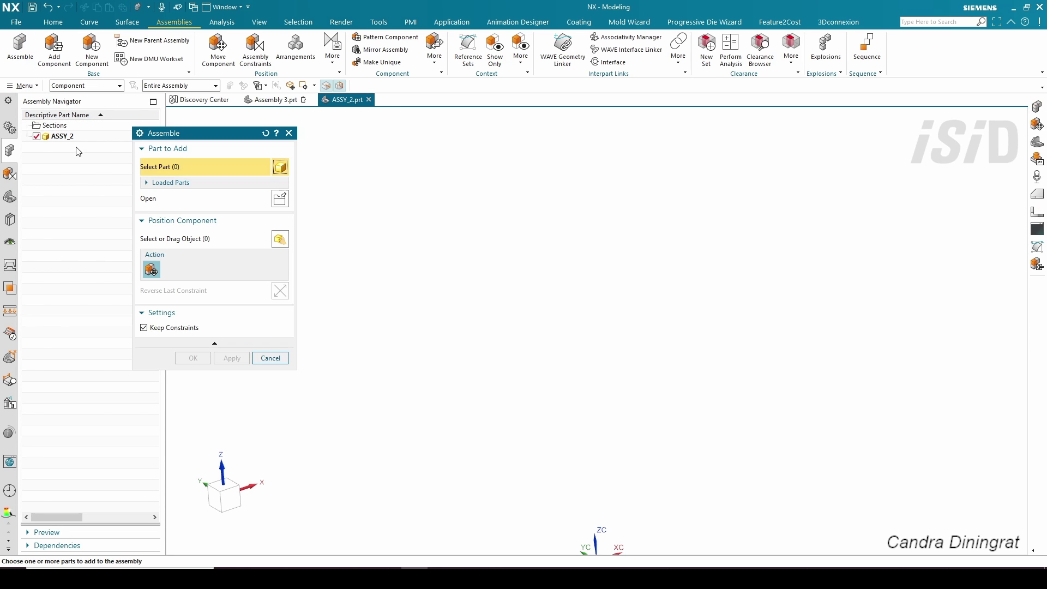
{"action": "left_click_drag", "start_coordinate": [167, 135], "coordinate": [257, 147]}
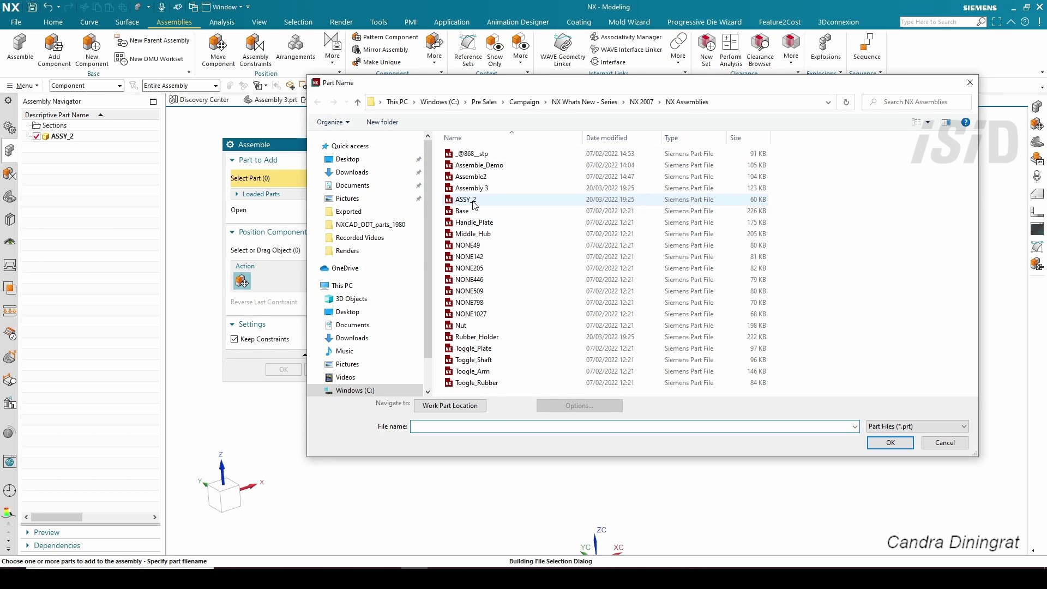
{"action": "left_click", "coordinate": [483, 212]}
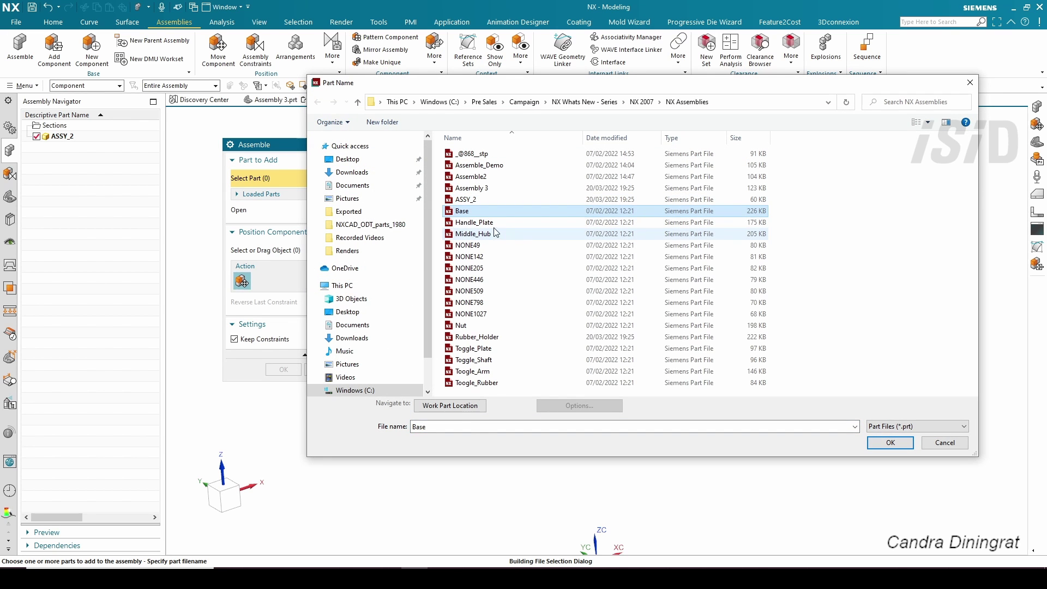
{"action": "left_click", "coordinate": [491, 224], "text": "ctrl"}
{"action": "left_click", "coordinate": [489, 235], "text": "ctrl"}
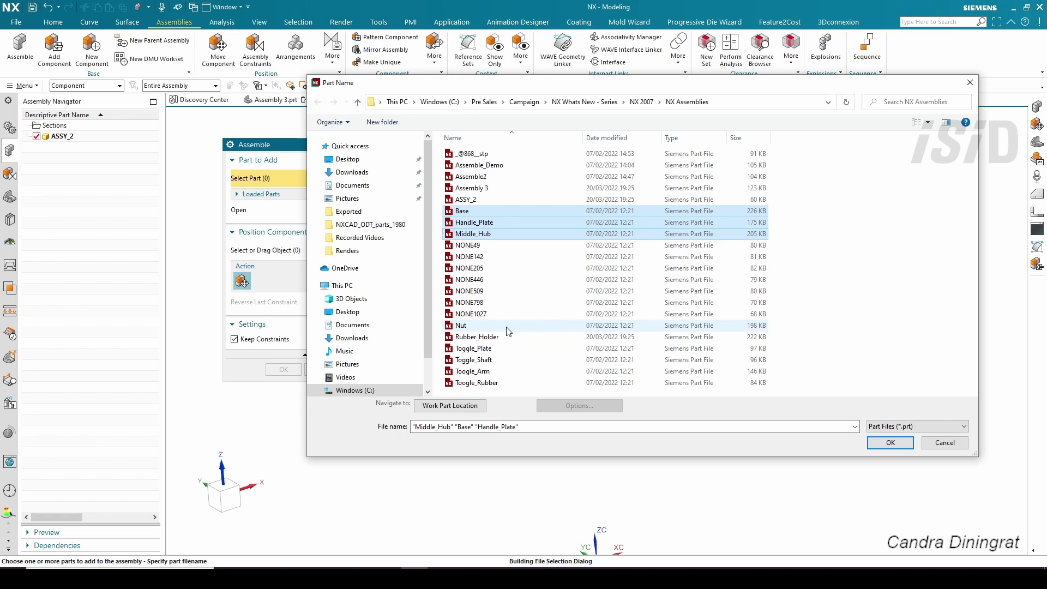
{"action": "left_click", "coordinate": [487, 328], "text": "ctrl"}
{"action": "left_click", "coordinate": [487, 338], "text": "ctrl"}
{"action": "left_click", "coordinate": [487, 350], "text": "ctrl"}
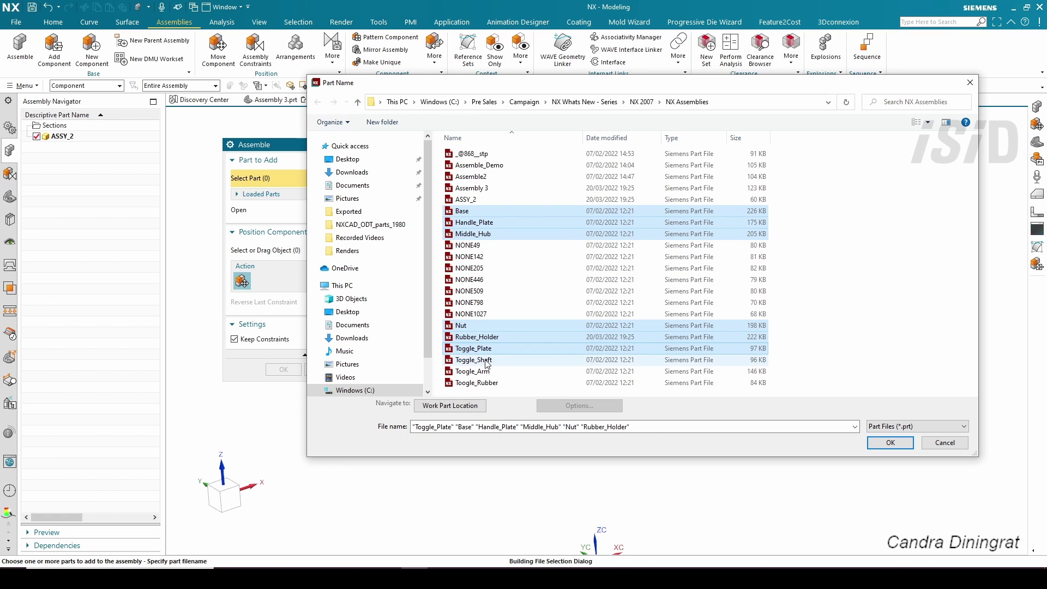
{"action": "left_click", "coordinate": [487, 361], "text": "ctrl"}
{"action": "left_click", "coordinate": [486, 373], "text": "ctrl"}
{"action": "left_click", "coordinate": [486, 383], "text": "ctrl"}
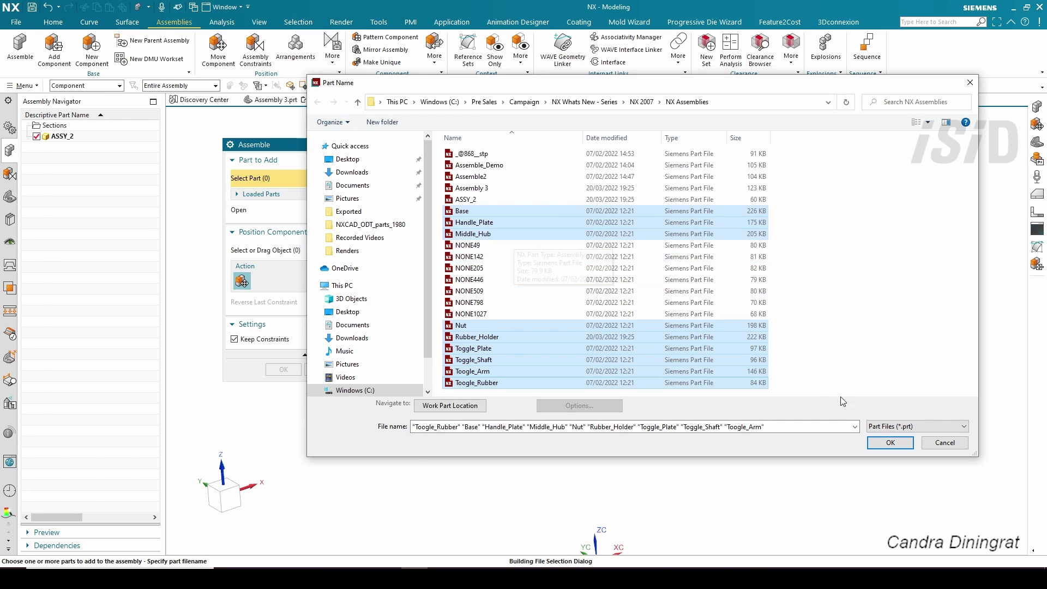
{"action": "left_click", "coordinate": [890, 443]}
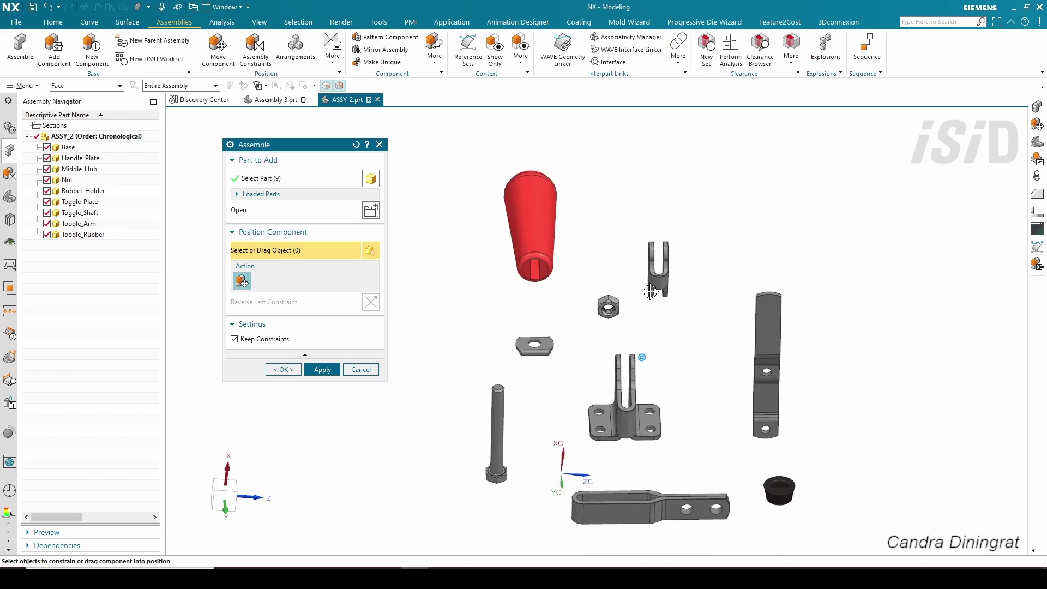
Step: Fix the Base component at its current position with a Fix constraint
{"action": "middle_click_drag", "start_coordinate": [651, 291], "coordinate": [580, 295]}
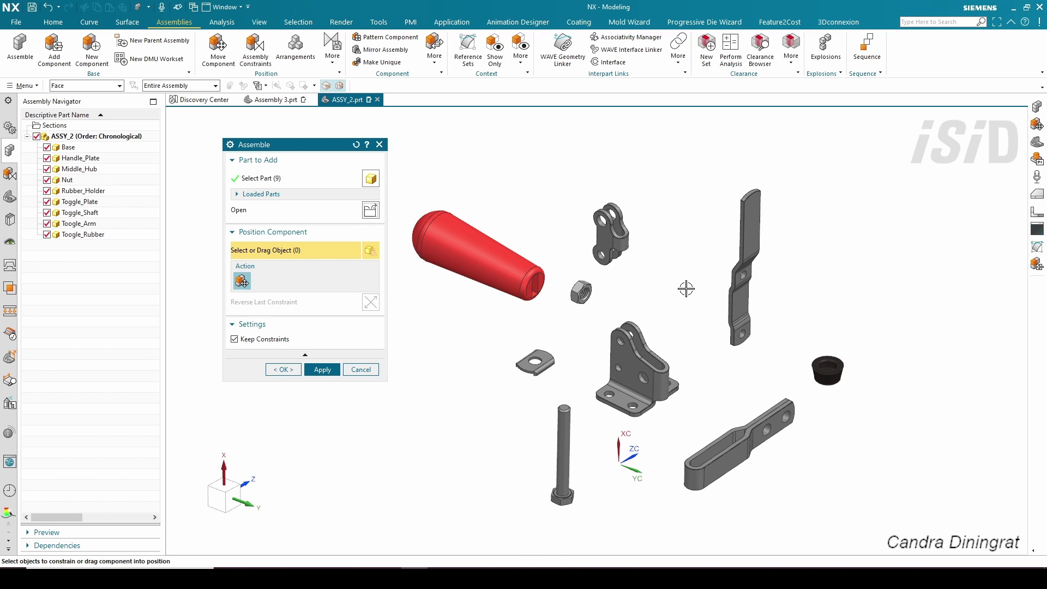
{"action": "middle_click_drag", "start_coordinate": [667, 353], "coordinate": [637, 364]}
{"action": "left_click", "coordinate": [631, 354]}
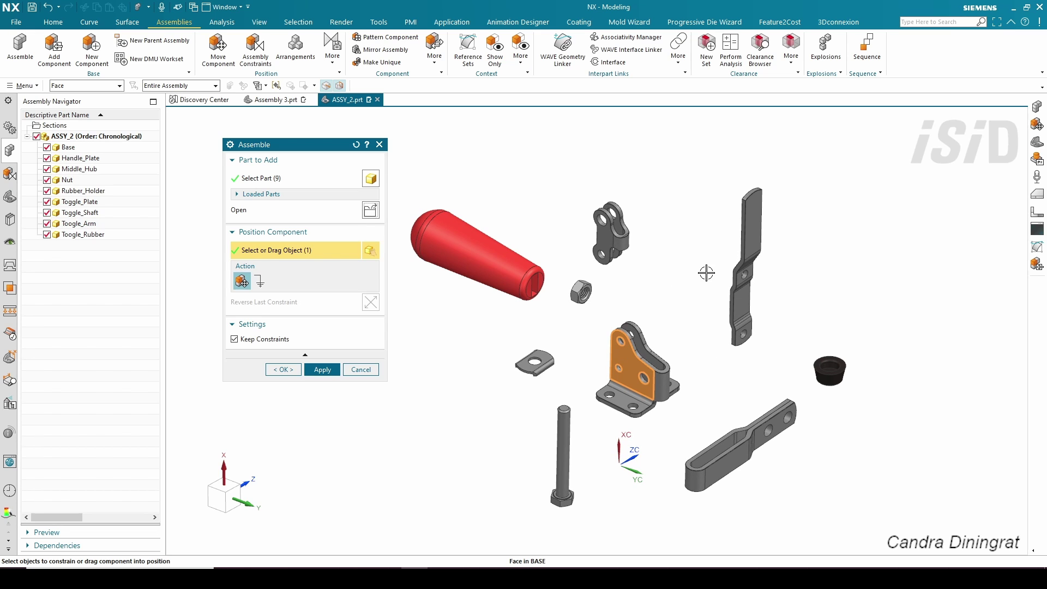
{"action": "left_click", "coordinate": [261, 281]}
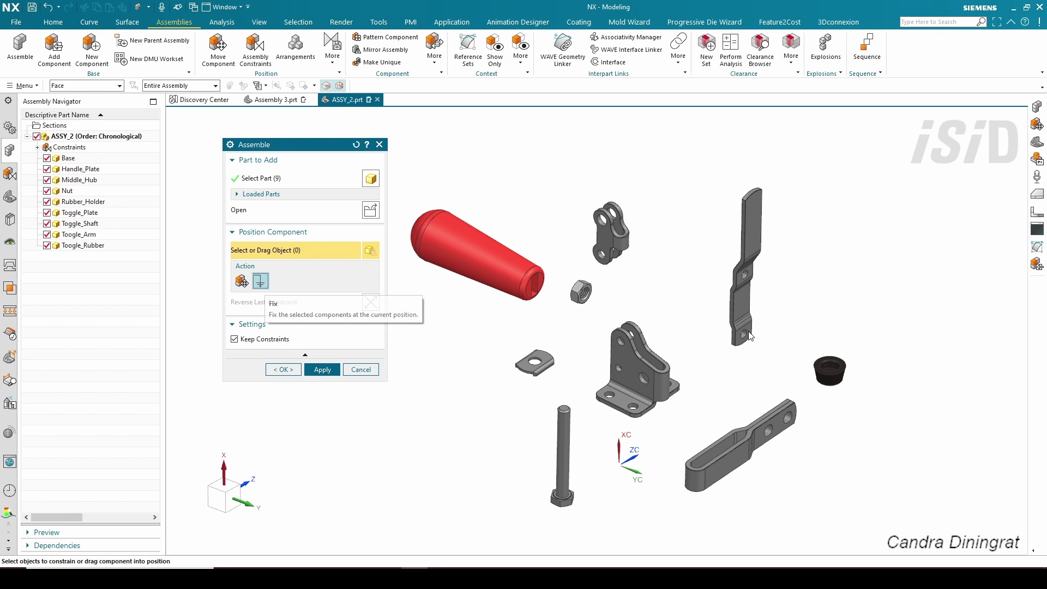
Step: Align the lower hole of the Handle_Plate with the large side hole of the Base
{"action": "scroll", "coordinate": [711, 388], "scroll_direction": "up", "scroll_amount": 5}
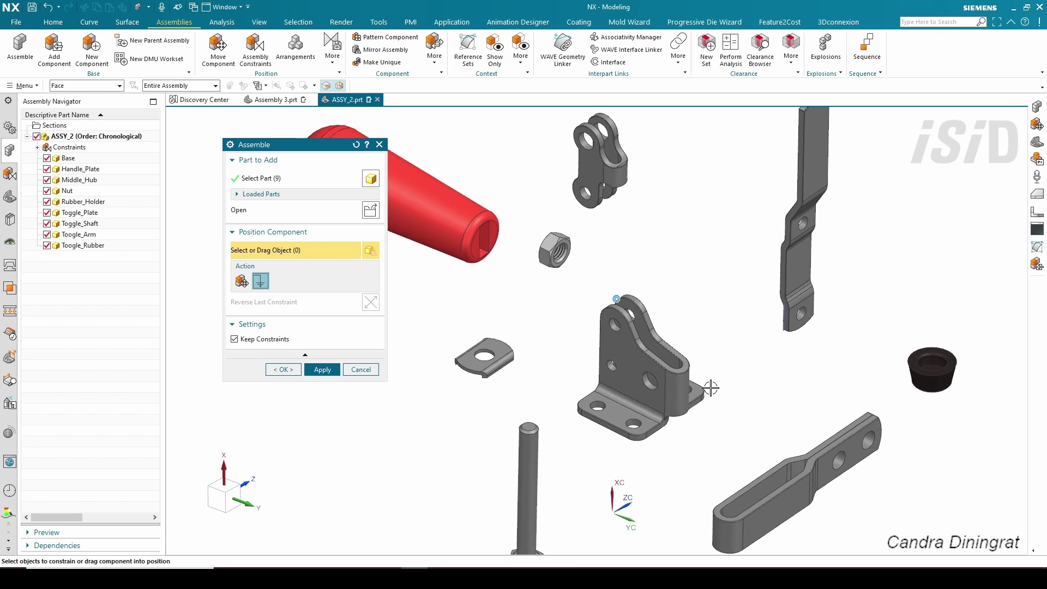
{"action": "scroll", "coordinate": [712, 387], "scroll_direction": "down", "scroll_amount": 5}
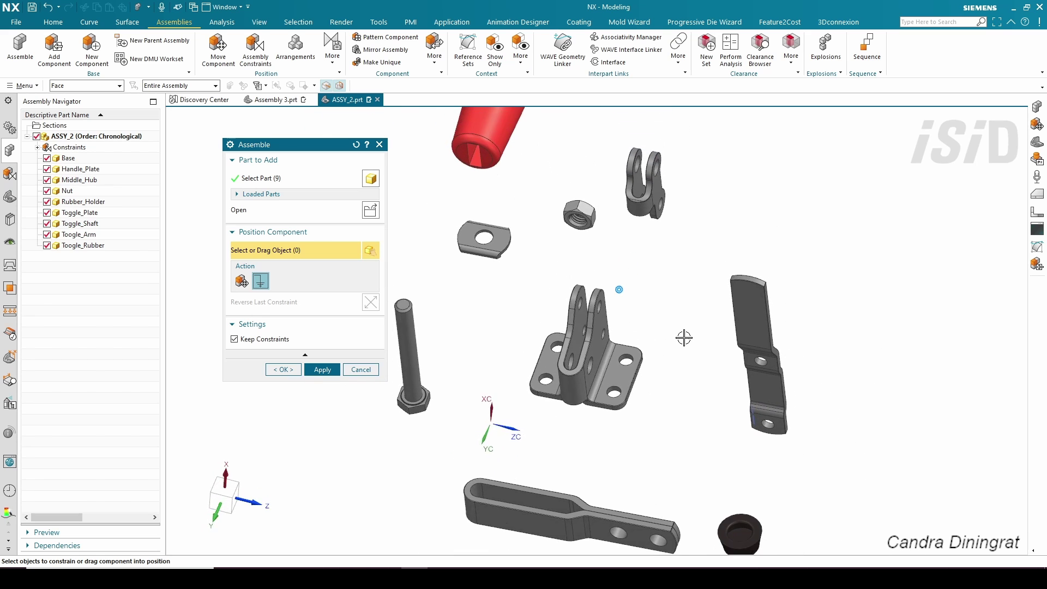
{"action": "middle_click_drag", "start_coordinate": [648, 290], "coordinate": [682, 245]}
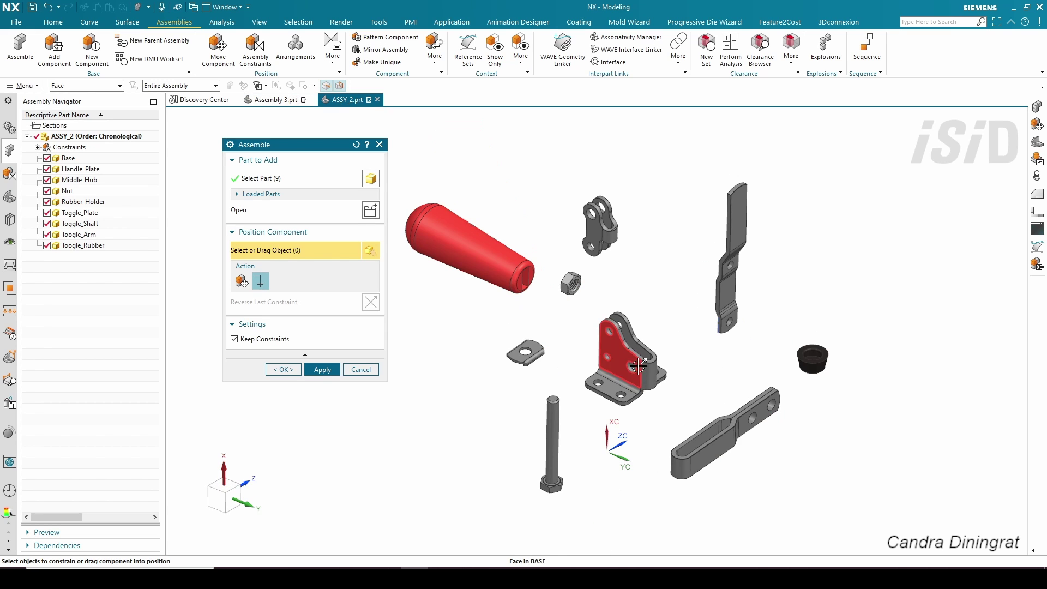
{"action": "scroll", "coordinate": [813, 261], "scroll_direction": "up", "scroll_amount": 3}
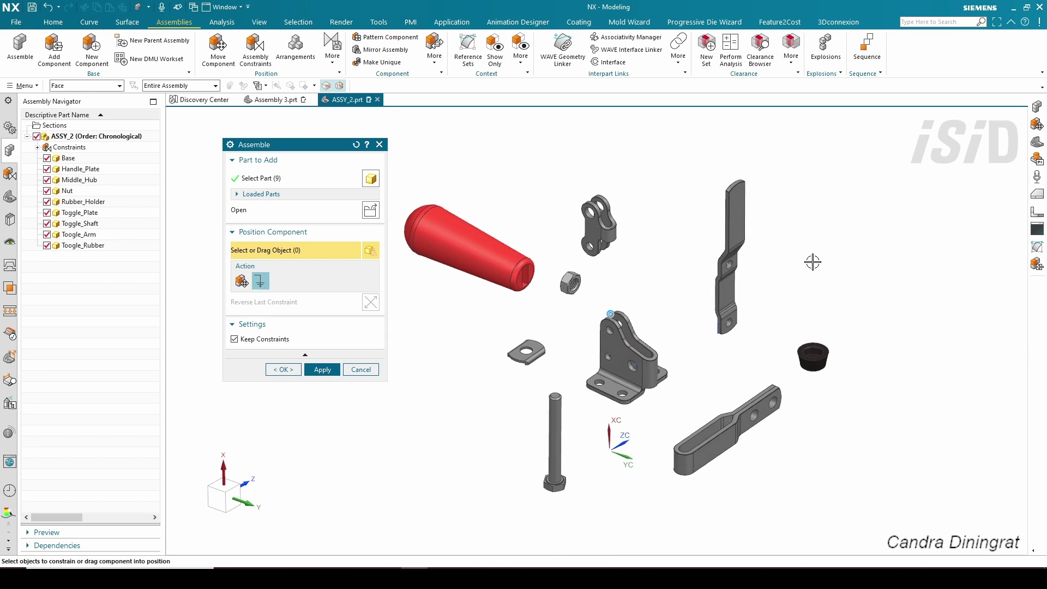
{"action": "scroll", "coordinate": [762, 339], "scroll_direction": "down", "scroll_amount": 2}
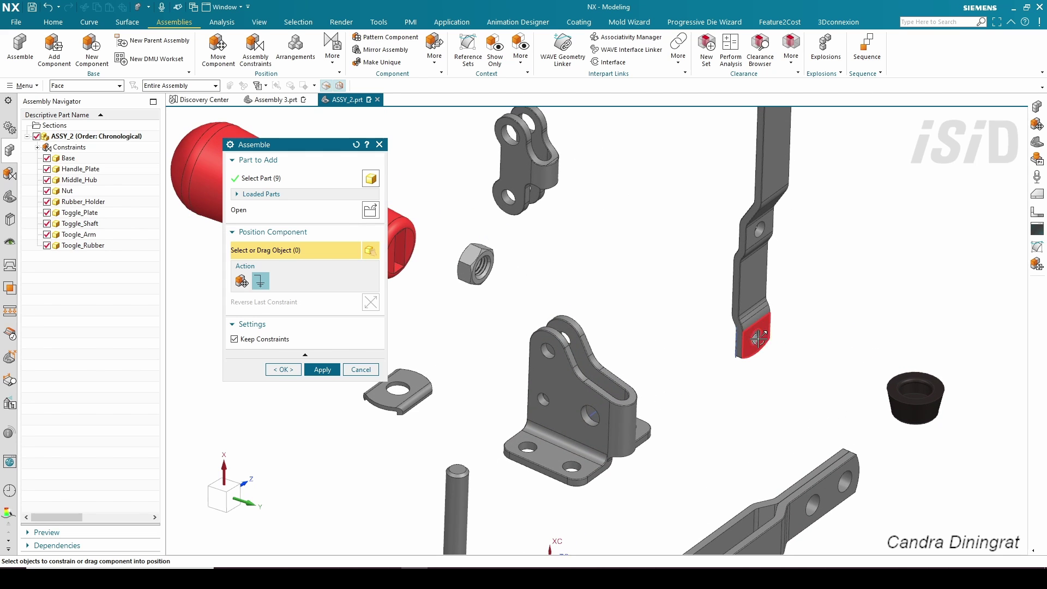
{"action": "left_click", "coordinate": [758, 340]}
{"action": "scroll", "coordinate": [627, 445], "scroll_direction": "down", "scroll_amount": 2}
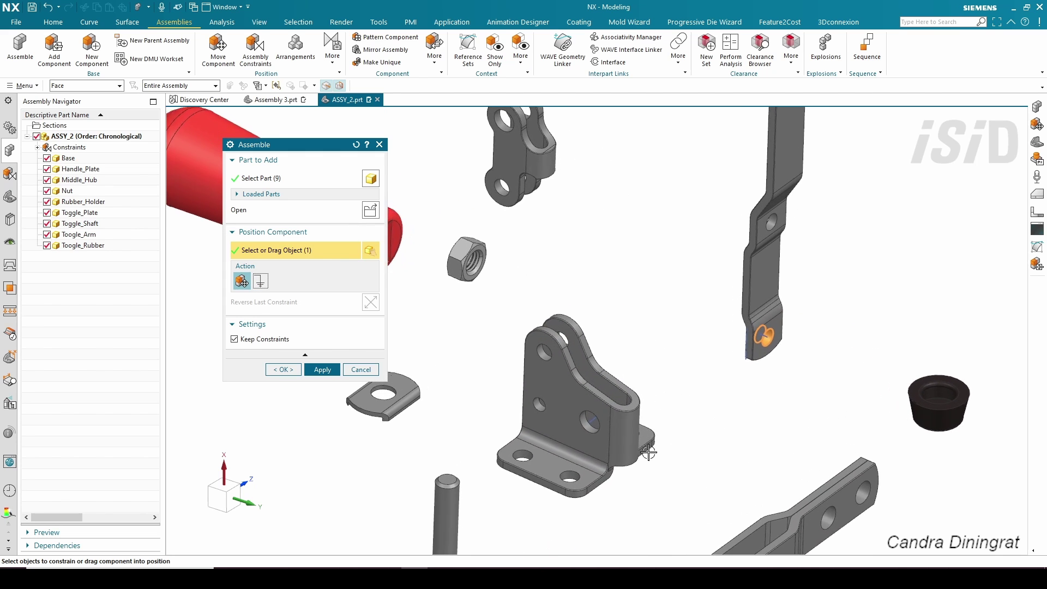
{"action": "left_click", "coordinate": [590, 442]}
{"action": "scroll", "coordinate": [738, 346], "scroll_direction": "up", "scroll_amount": 3}
Step: Show the ASSY_2 assembly constraints in the graphics window
{"action": "middle_click_drag", "start_coordinate": [736, 346], "coordinate": [78, 150]}
{"action": "right_click", "coordinate": [81, 150]}
{"action": "left_click", "coordinate": [98, 154]}
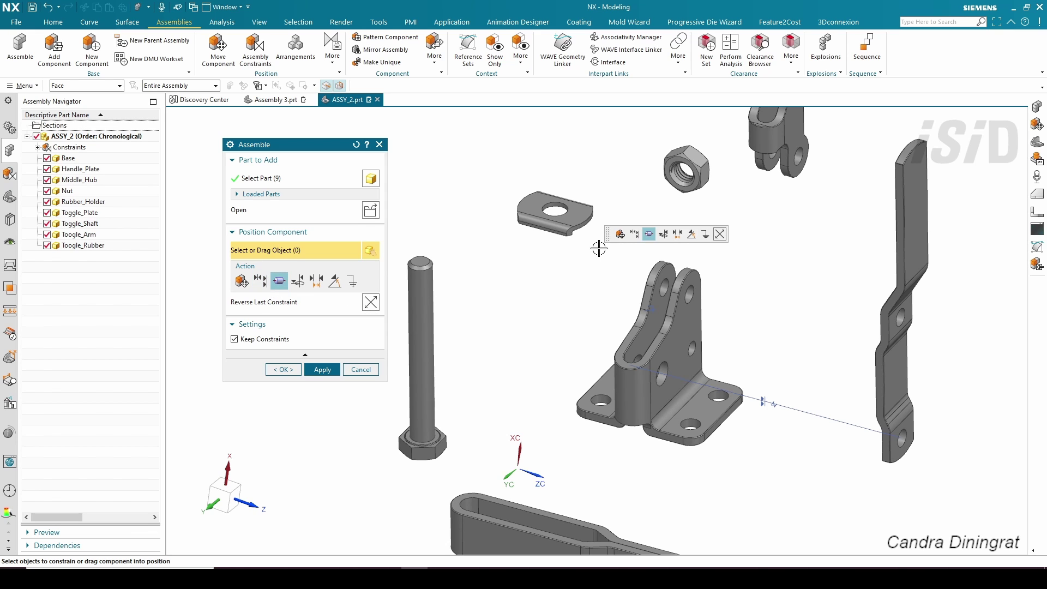
Step: Constrain the flat face around the Handle_Plate's lower hole to touch the Base's side face
{"action": "mouse_move", "coordinate": [939, 432]}
{"action": "middle_mouse_down"}
{"action": "mouse_move", "coordinate": [922, 433]}
{"action": "mouse_move", "coordinate": [950, 427]}
{"action": "mouse_move", "coordinate": [753, 379]}
{"action": "mouse_move", "coordinate": [612, 387]}
{"action": "middle_mouse_up"}
{"action": "left_click", "coordinate": [911, 429]}
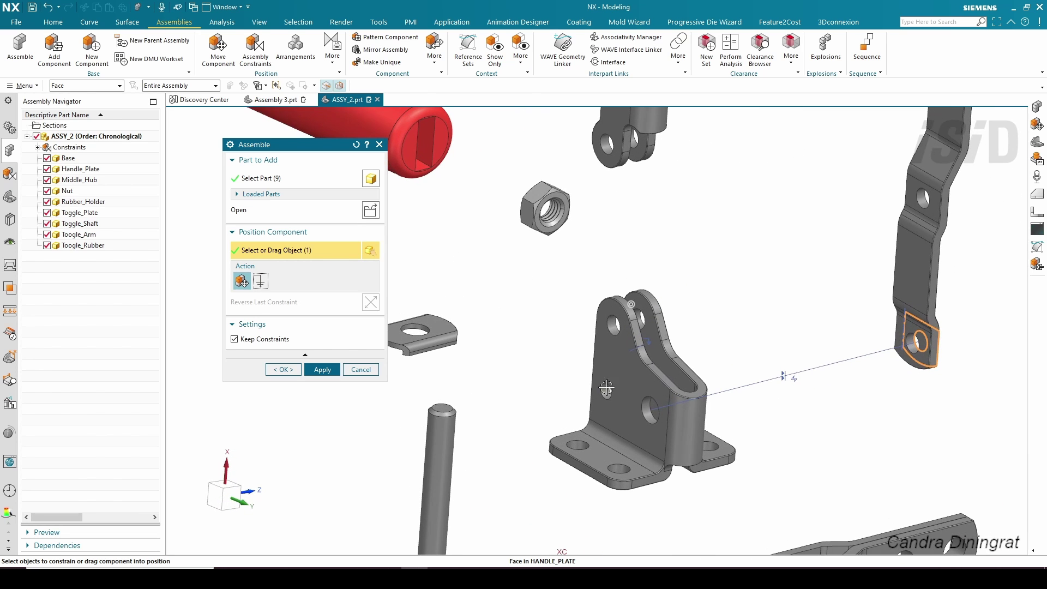
{"action": "left_click", "coordinate": [630, 381]}
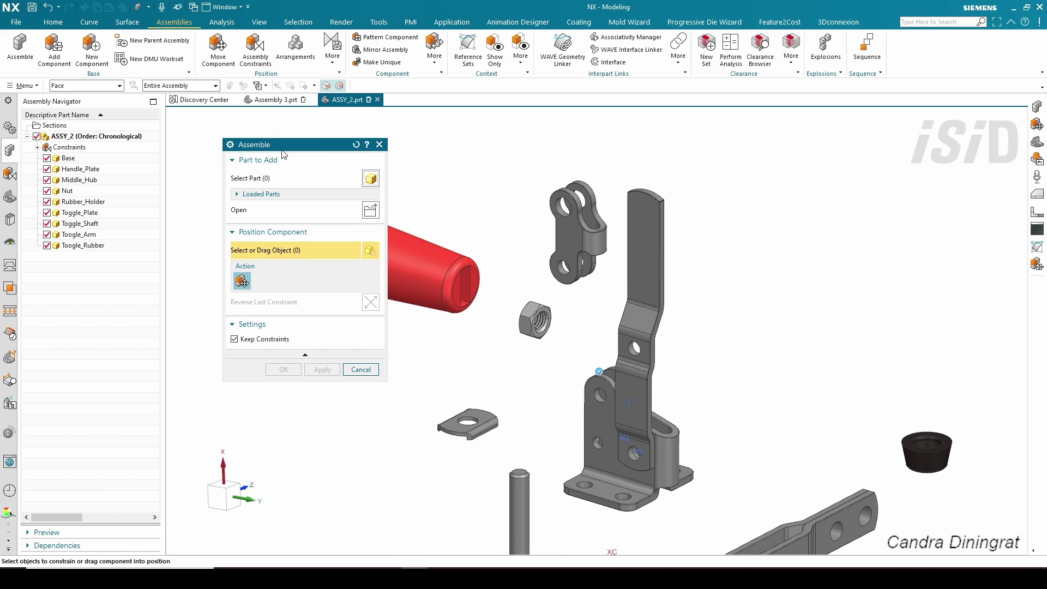
Step: Create a second instance of the Handle_Plate by copying the mounted one and placing it beside the Base
{"action": "left_click_drag", "start_coordinate": [291, 155], "coordinate": [263, 144]}
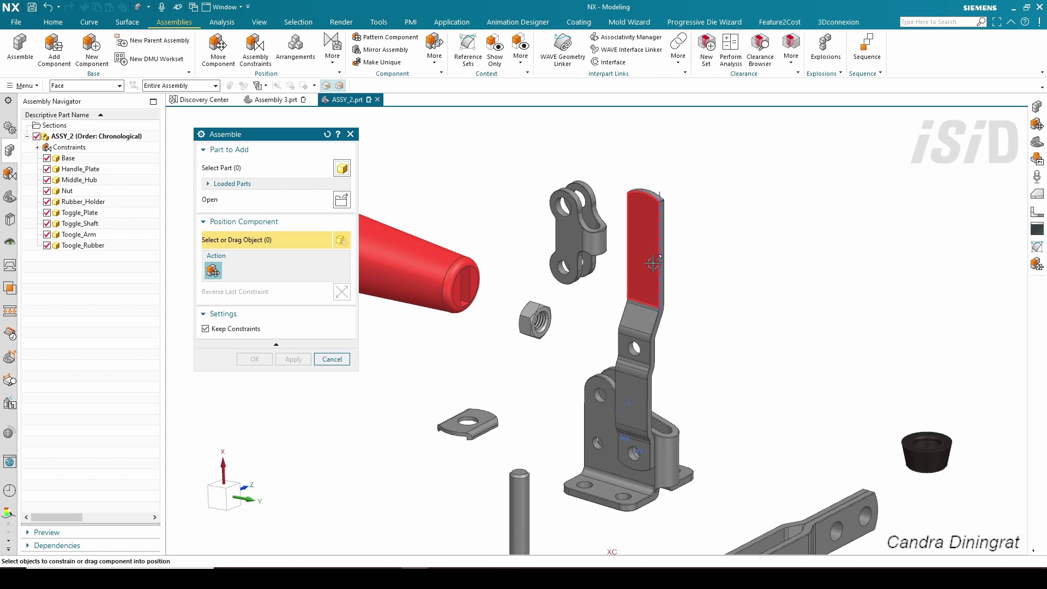
{"action": "left_click_drag", "start_coordinate": [649, 263], "coordinate": [784, 244], "text": "ctrl"}
{"action": "mouse_move", "coordinate": [934, 292]}
{"action": "middle_mouse_down"}
{"action": "mouse_move", "coordinate": [905, 285]}
{"action": "mouse_move", "coordinate": [832, 382]}
{"action": "middle_mouse_up"}
Step: Align the lower hole of the copied Handle_Plate with the Base's large side hole, and reverse that constraint
{"action": "scroll", "coordinate": [824, 395], "scroll_direction": "up", "scroll_amount": 5}
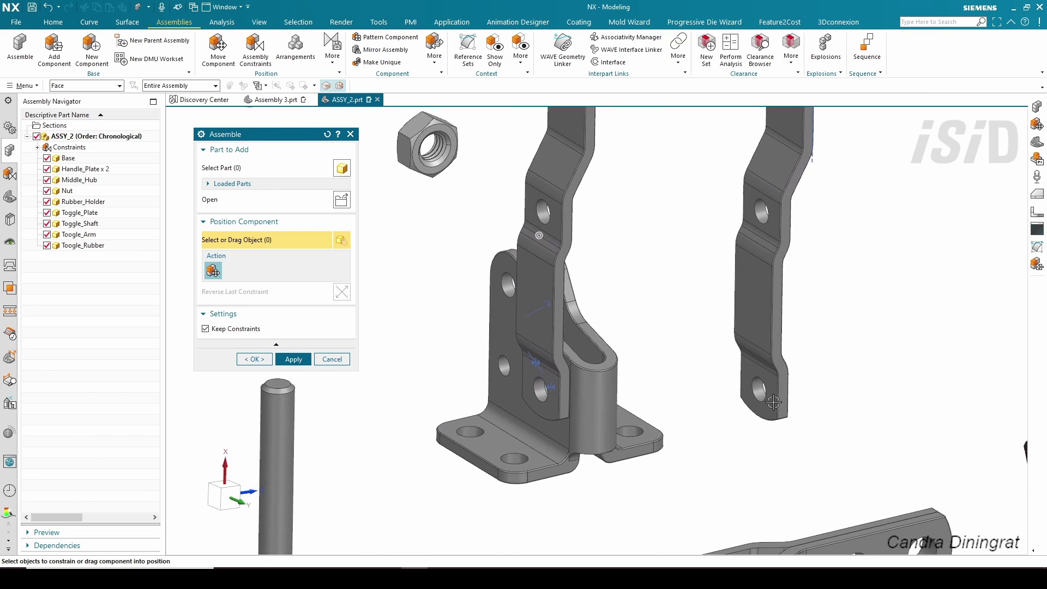
{"action": "left_click", "coordinate": [751, 393]}
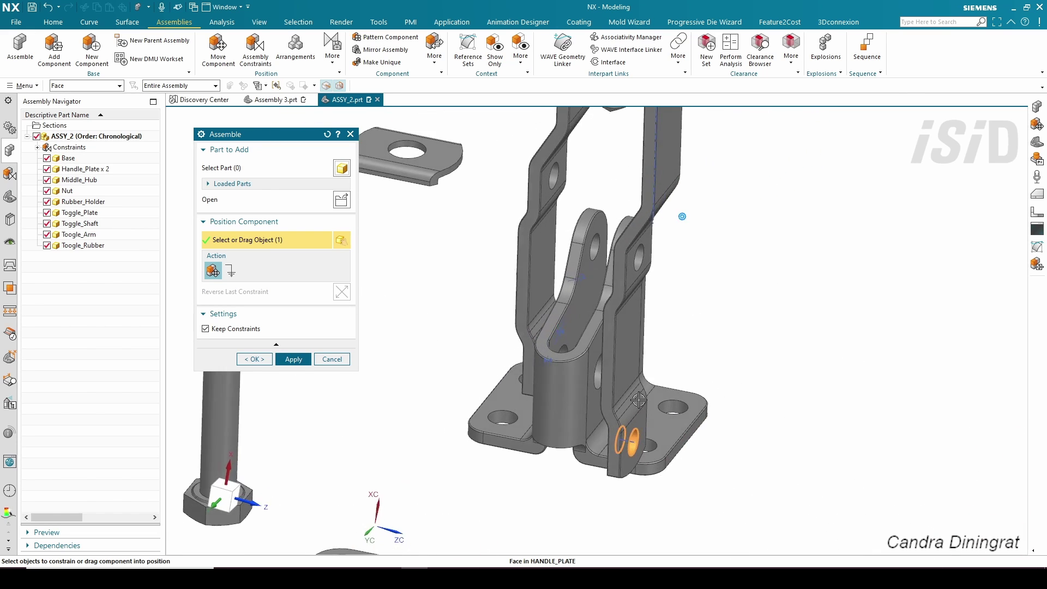
{"action": "left_click", "coordinate": [642, 346]}
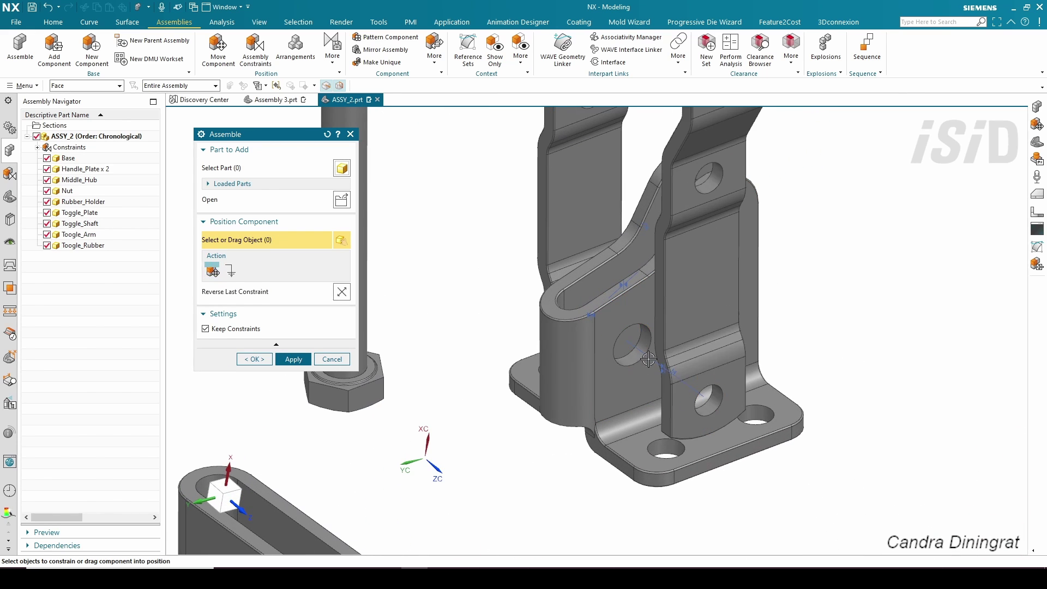
{"action": "scroll", "coordinate": [786, 318], "scroll_direction": "down", "scroll_amount": 5}
{"action": "middle_click_drag", "start_coordinate": [816, 288], "coordinate": [718, 216]}
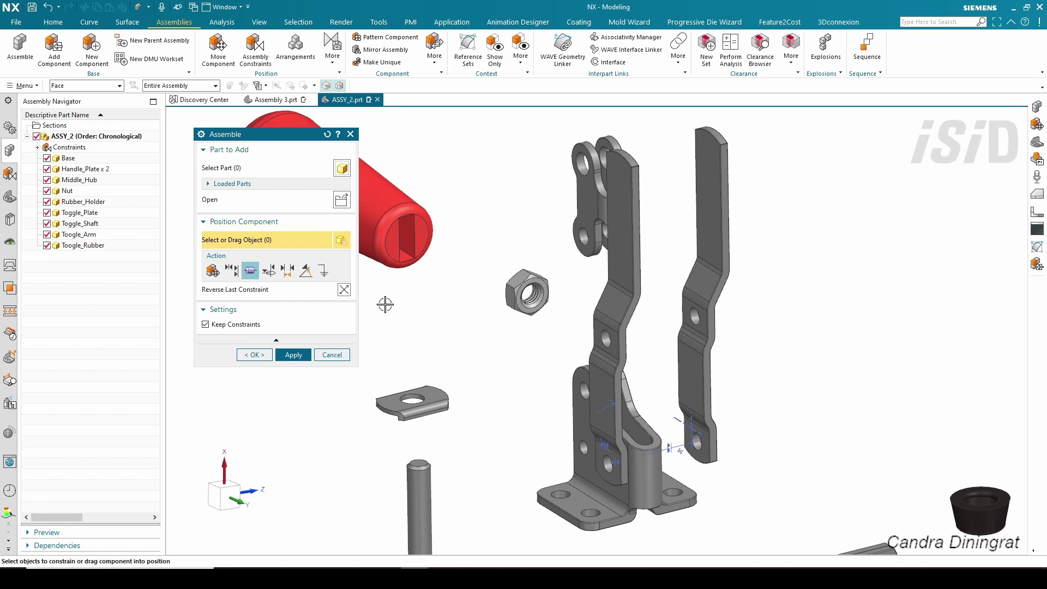
{"action": "left_click", "coordinate": [344, 290]}
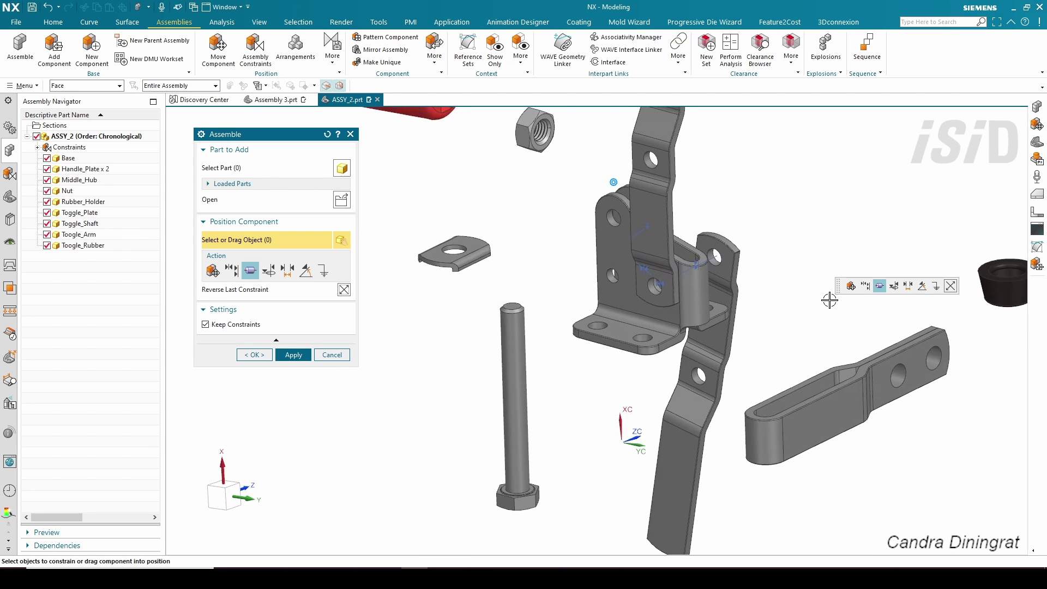
Step: Constrain the flat end face of the copied Handle_Plate to touch the opposite side face of the Base
{"action": "left_click", "coordinate": [792, 244]}
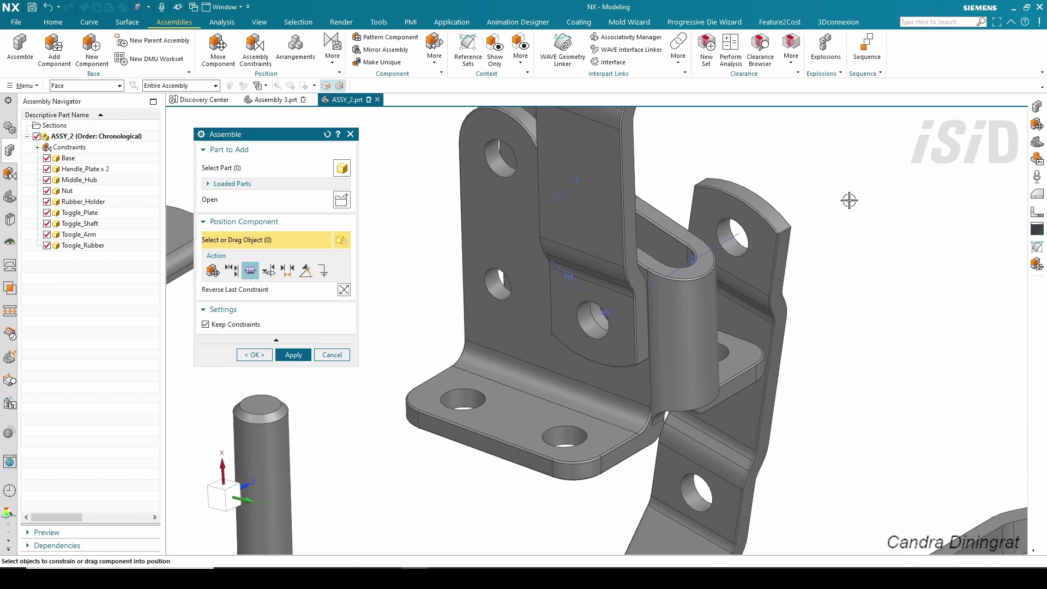
{"action": "left_click", "coordinate": [727, 217]}
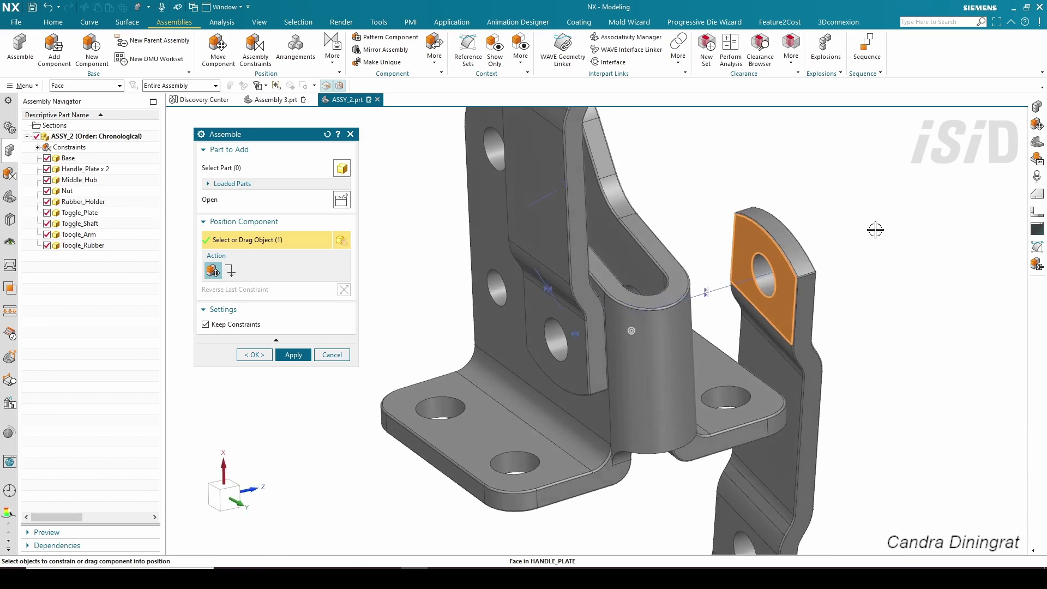
{"action": "left_click", "coordinate": [655, 240]}
{"action": "scroll", "coordinate": [776, 252], "scroll_direction": "up", "scroll_amount": 10}
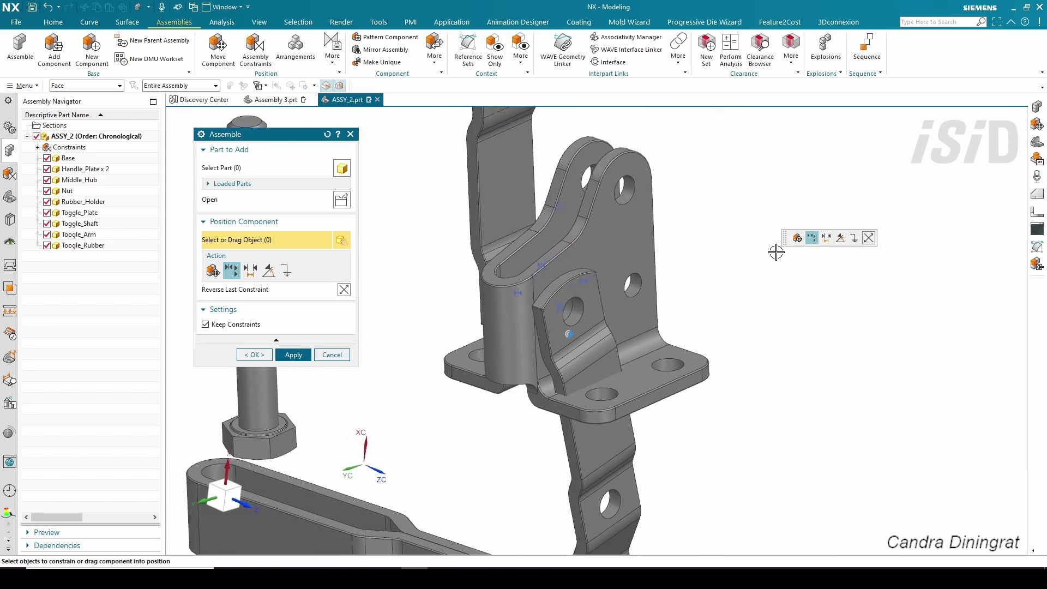
Step: Align the upper holes of the two Handle_Plates with a Center/Axis Touch Align constraint and apply it
{"action": "middle_click_drag", "start_coordinate": [776, 252], "coordinate": [575, 447]}
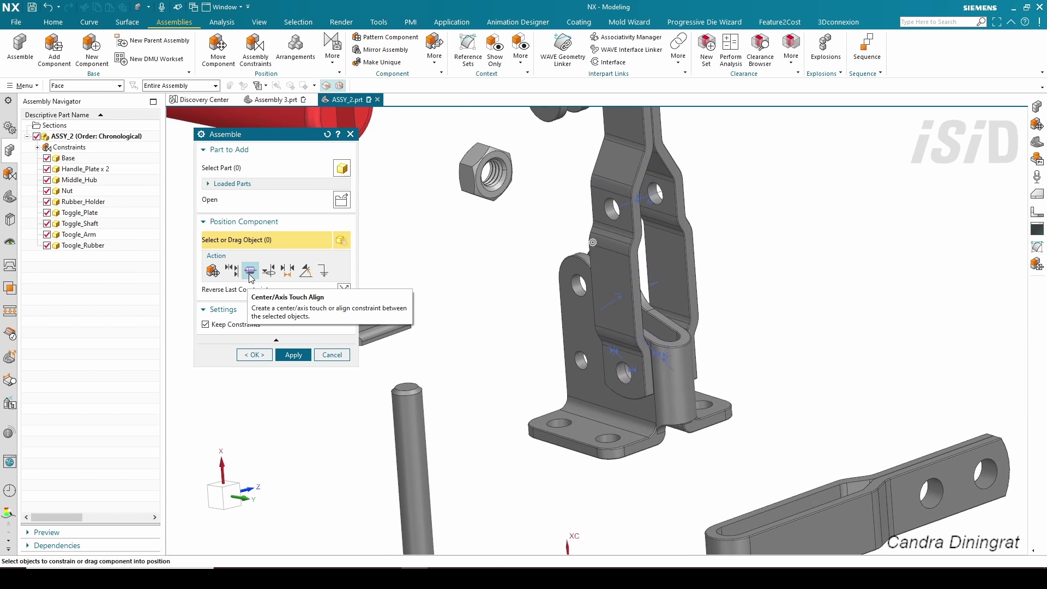
{"action": "left_click", "coordinate": [249, 275]}
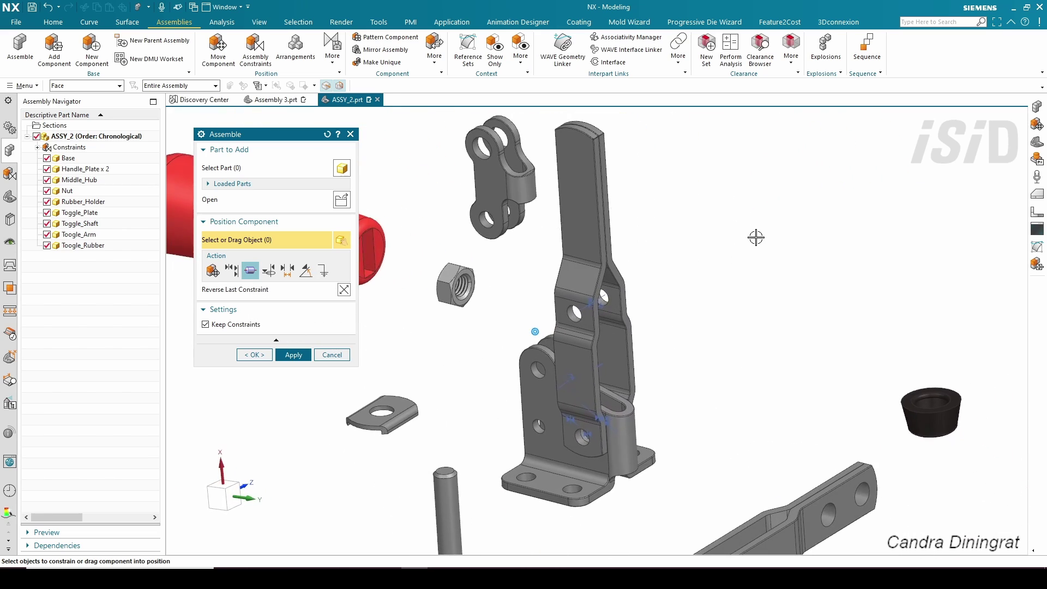
{"action": "left_click", "coordinate": [288, 355]}
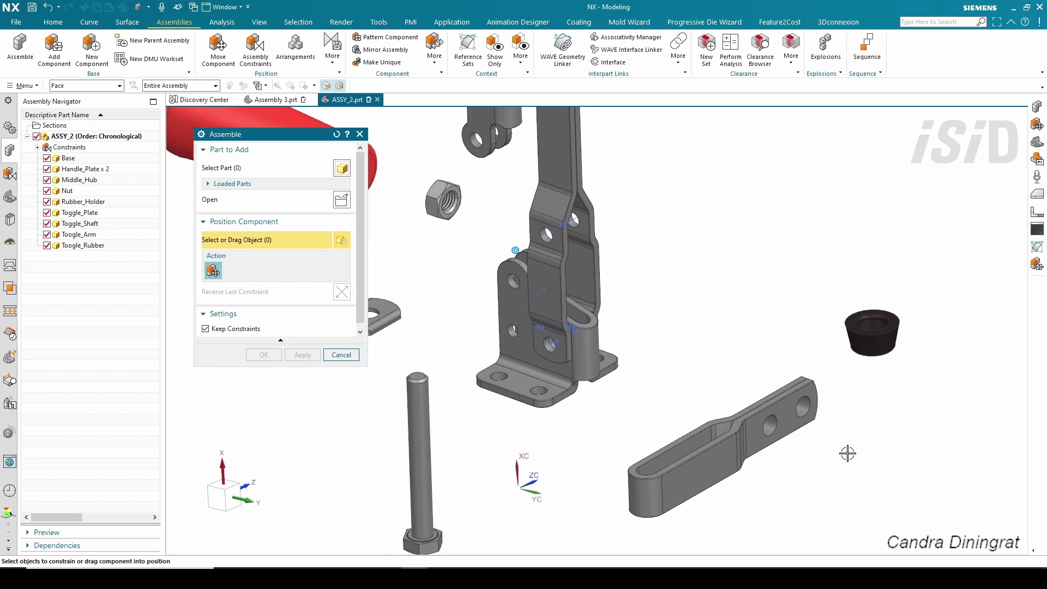
Step: Align the Toogle_Arm's end hole with the Base's upper hole and constrain its flat side face against the Base's inner face
{"action": "left_click", "coordinate": [825, 381]}
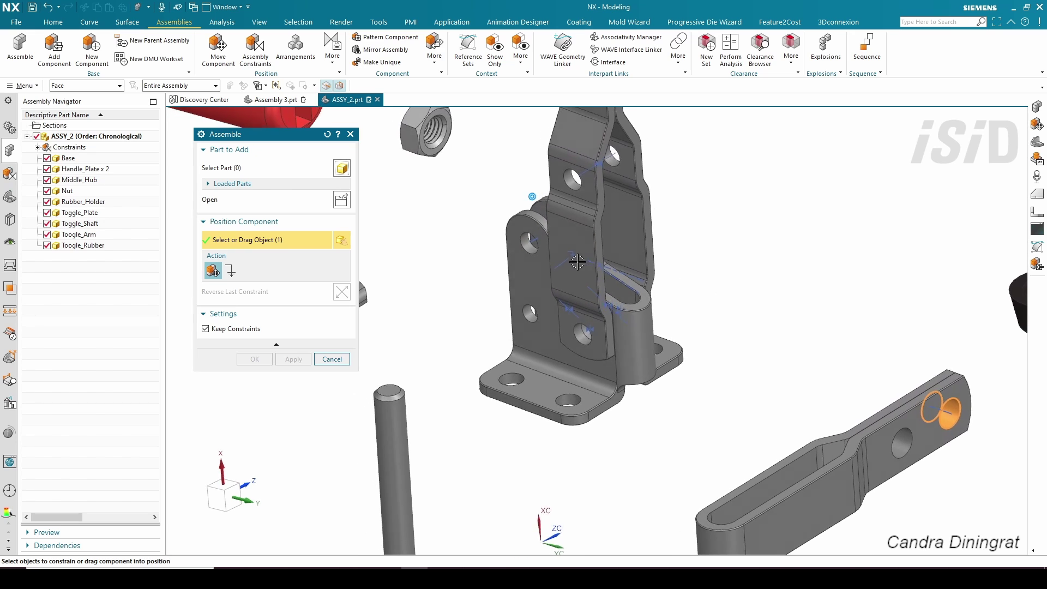
{"action": "left_click", "coordinate": [535, 247]}
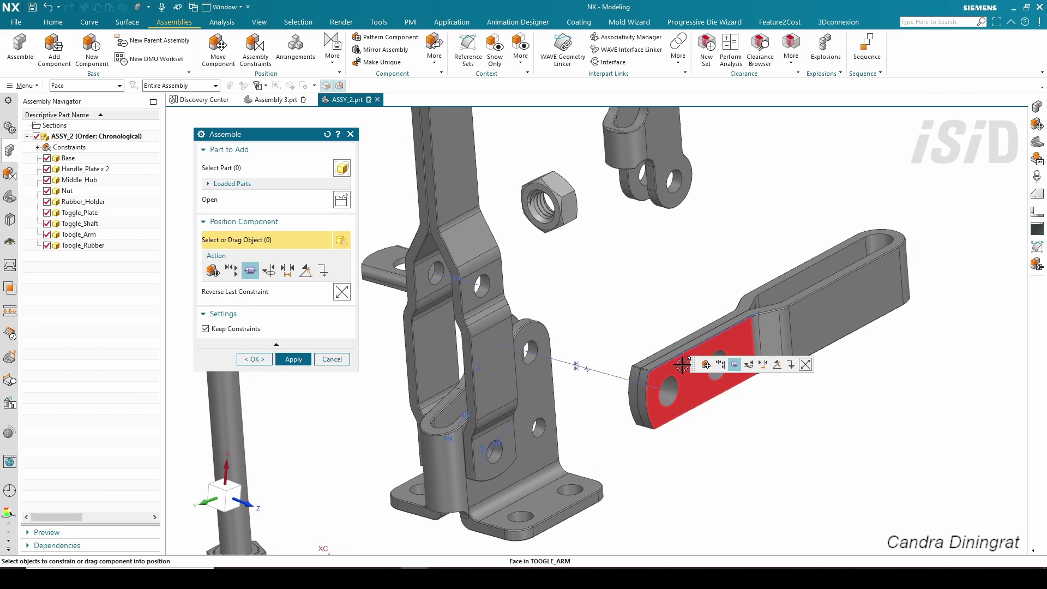
{"action": "left_click", "coordinate": [682, 365]}
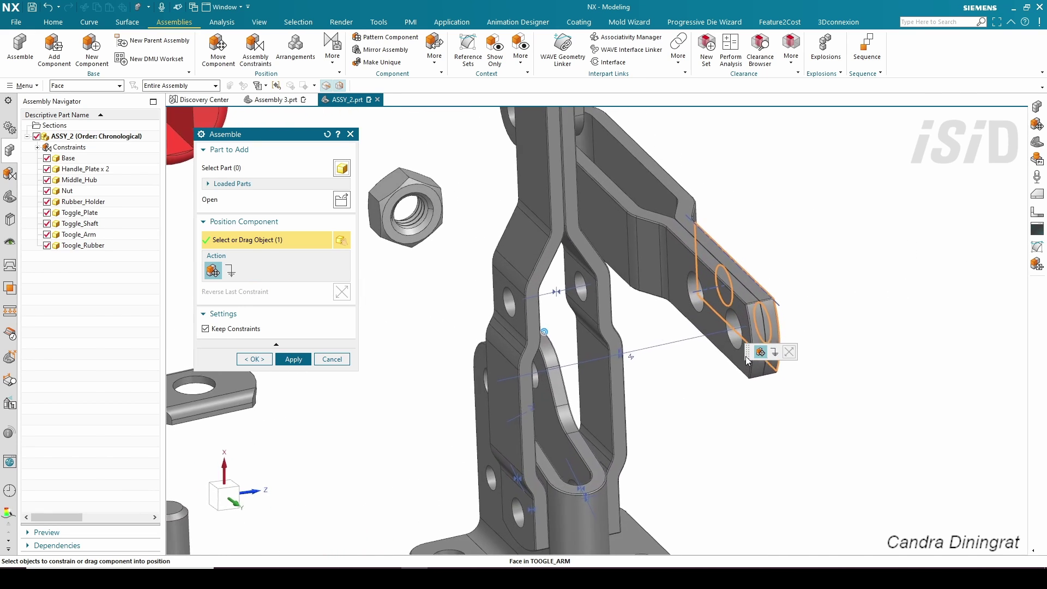
{"action": "left_click", "coordinate": [627, 350]}
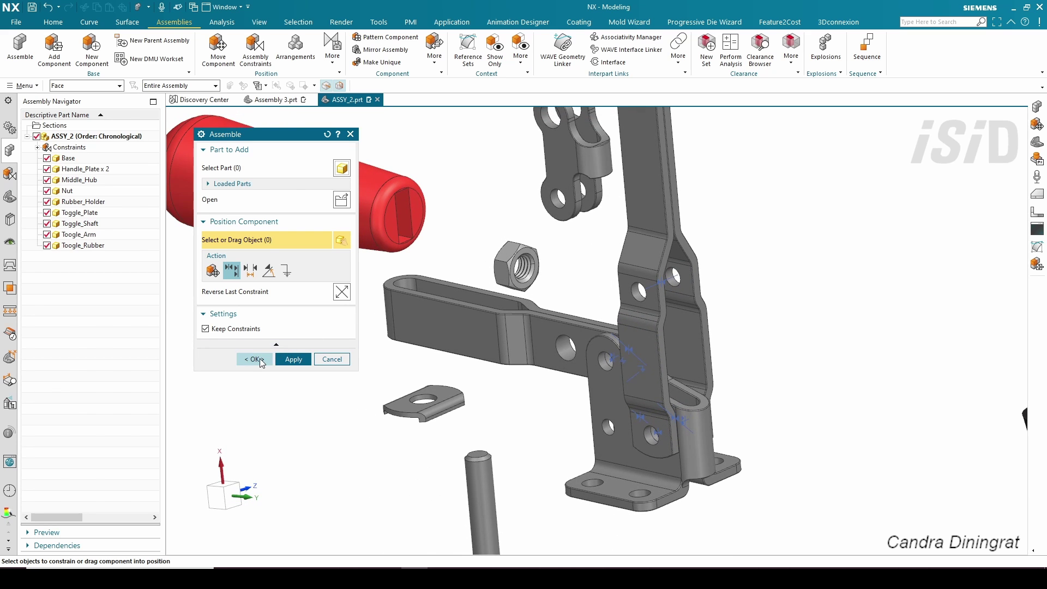
{"action": "left_click", "coordinate": [267, 362]}
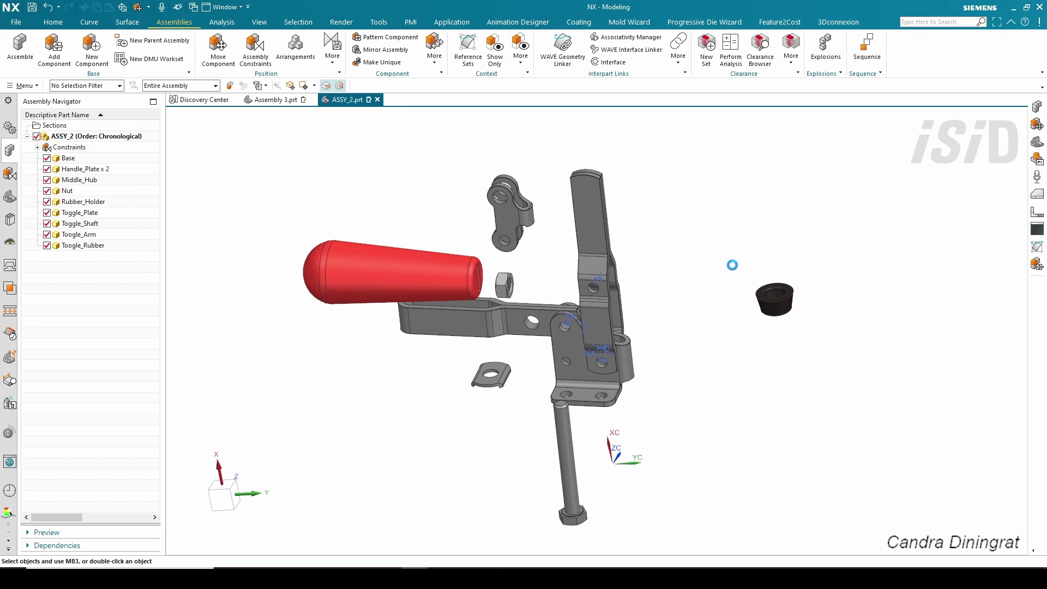
Step: Swing the Toogle_Arm about its mounted hole to the opposite side of the Base with Move Component
{"action": "left_click", "coordinate": [218, 48]}
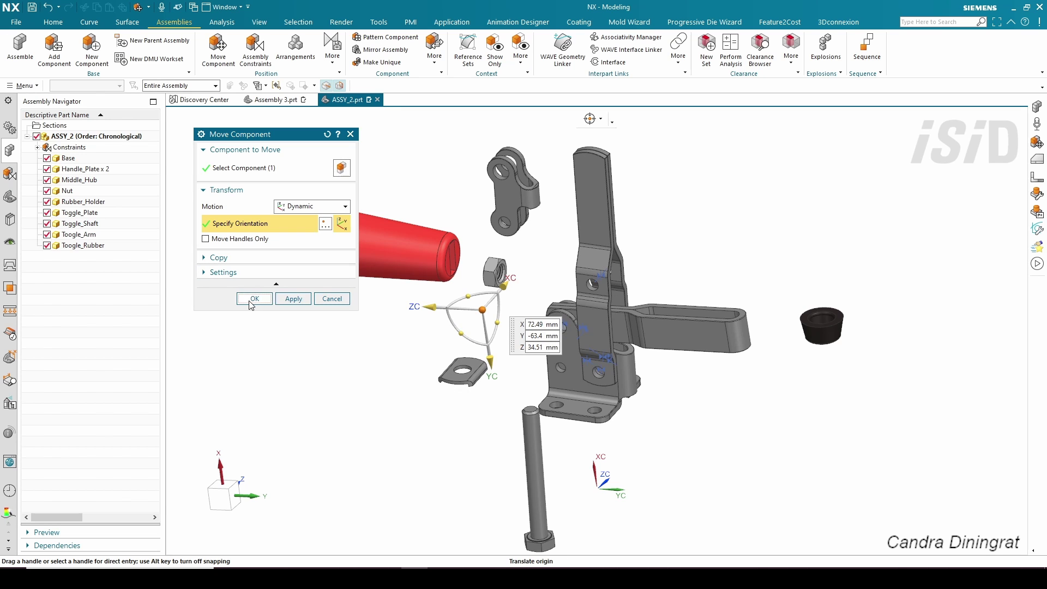
{"action": "left_click", "coordinate": [254, 299]}
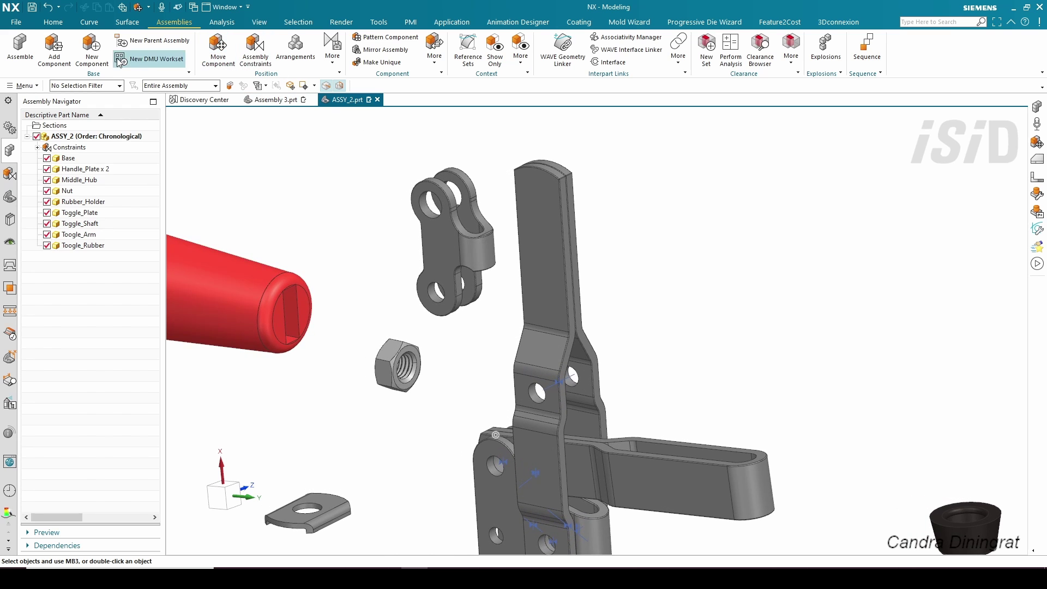
Step: Assemble the Middle_Hub by aligning its upper hole with the Handle_Plate's upper hole and its lower hole with the Toogle_Arm's second hole
{"action": "left_click", "coordinate": [20, 49]}
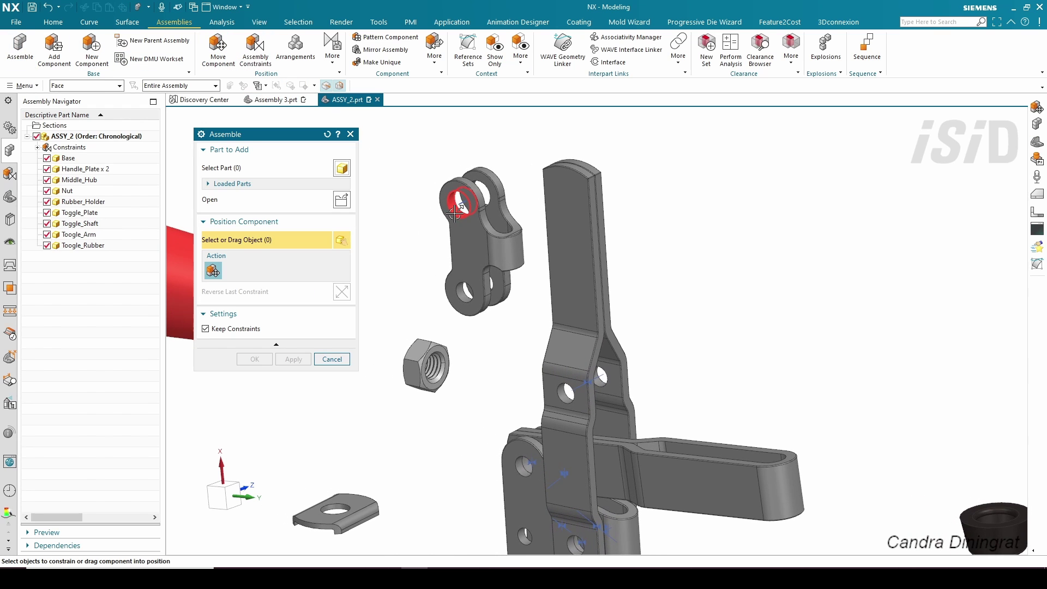
{"action": "left_click", "coordinate": [582, 392]}
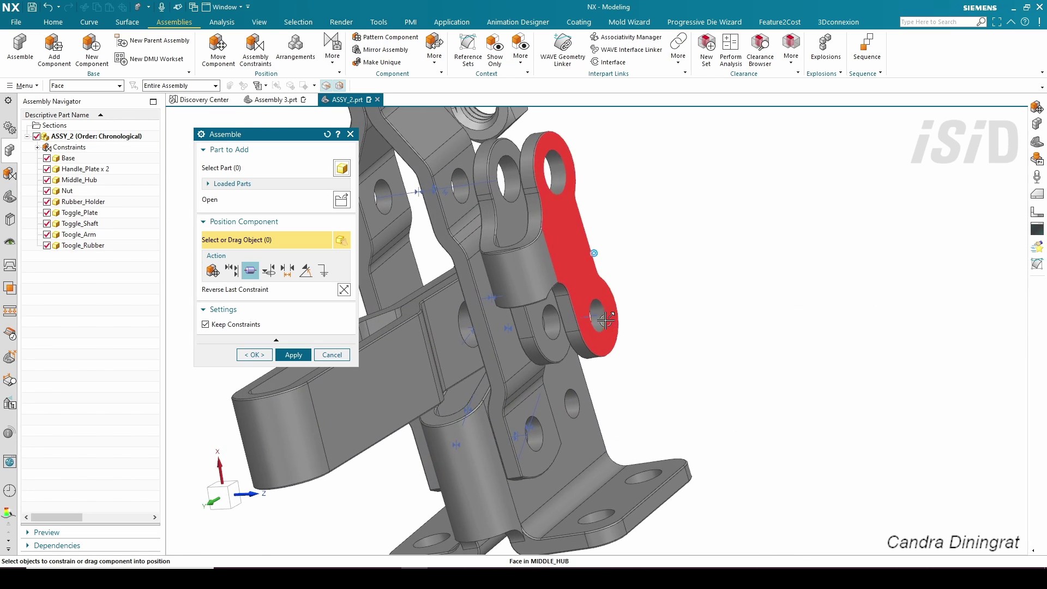
{"action": "left_click", "coordinate": [604, 321]}
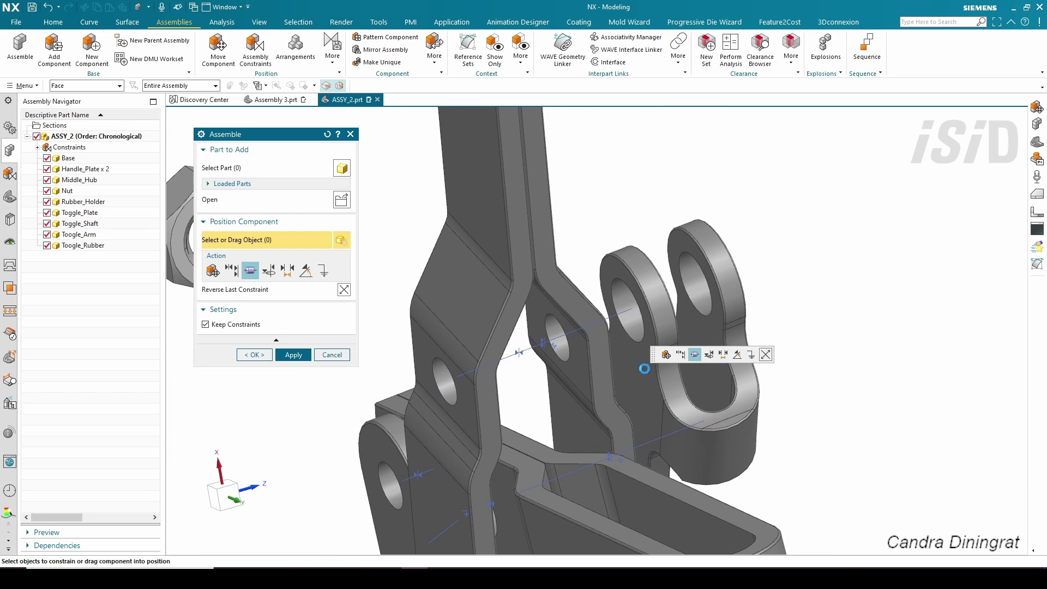
Step: Constrain the Middle_Hub's outer side face to touch the Handle_Plate's inner face and finish assembling
{"action": "left_click", "coordinate": [461, 339]}
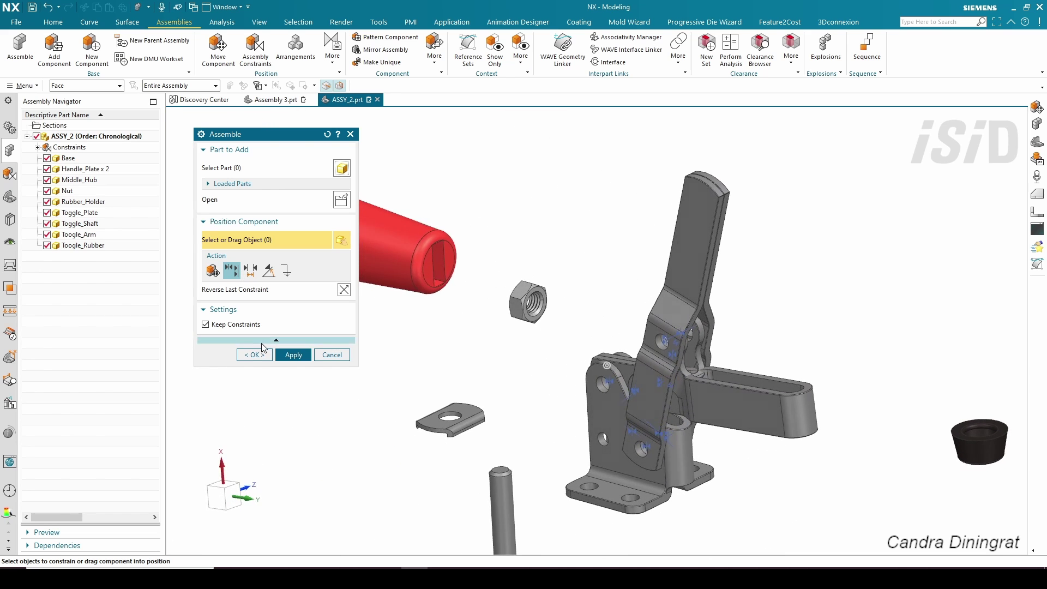
{"action": "left_click", "coordinate": [293, 355]}
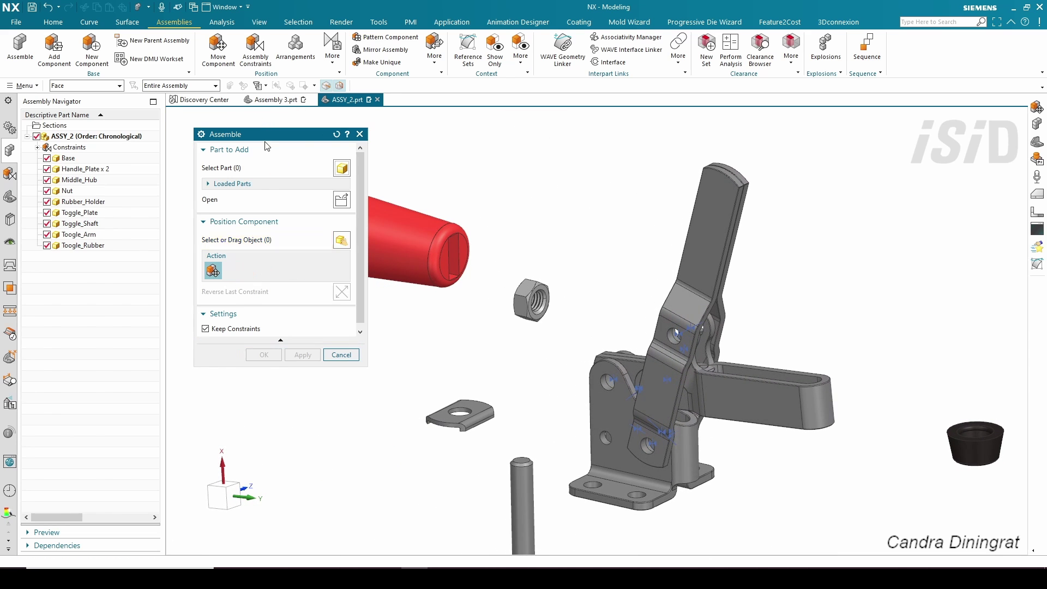
{"action": "left_click", "coordinate": [359, 134]}
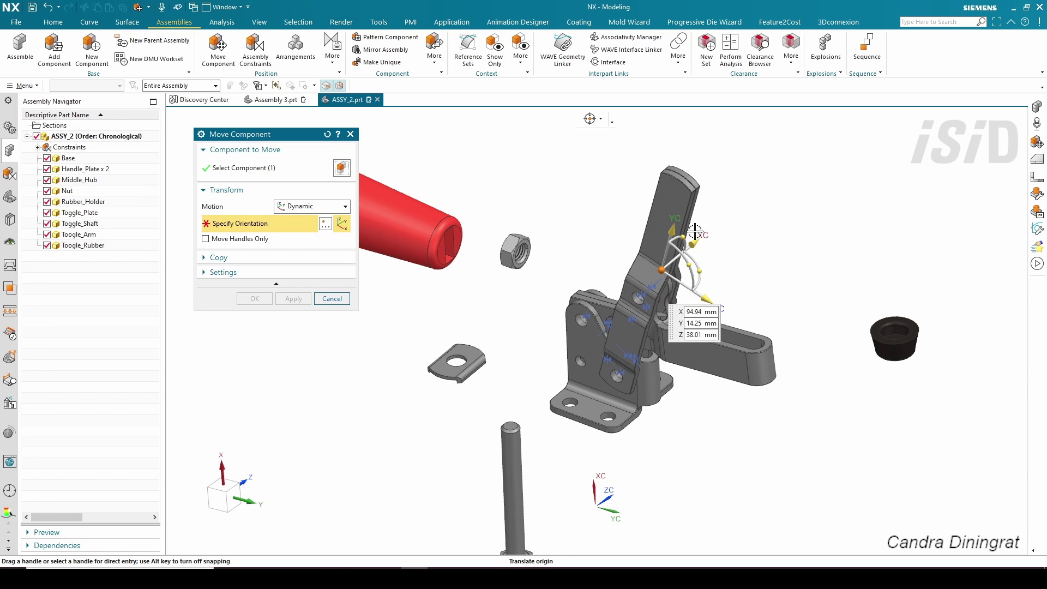
Step: Rotate the Handle_Plates about -40° around the XC axis with Move Component
{"action": "mouse_move", "coordinate": [679, 248]}
{"action": "left_mouse_down"}
{"action": "mouse_move", "coordinate": [661, 234]}
{"action": "mouse_move", "coordinate": [669, 255]}
{"action": "left_mouse_up"}
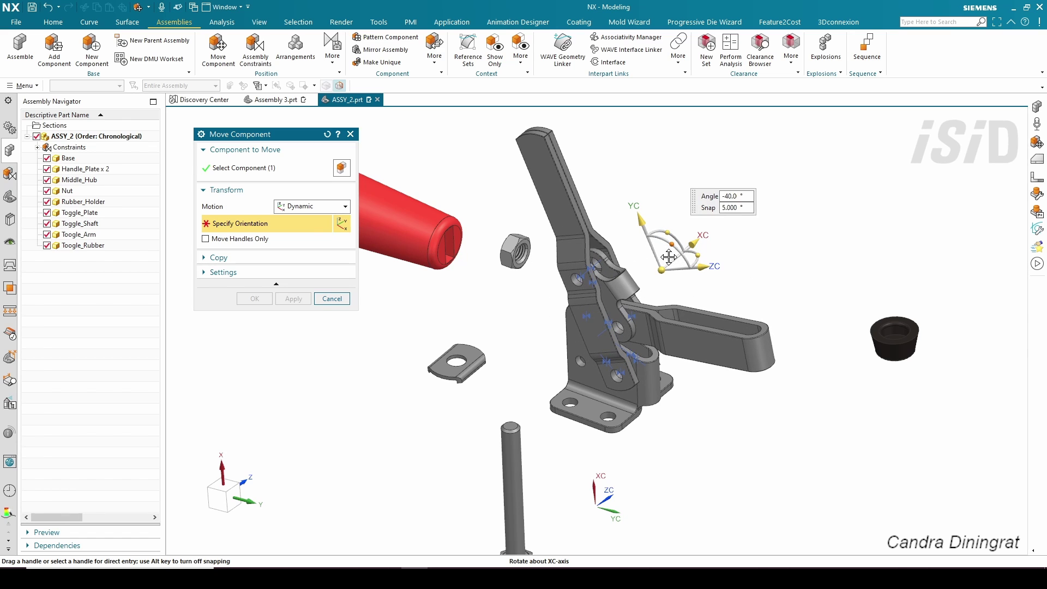
{"action": "left_click", "coordinate": [254, 299]}
Step: Constrain the narrow inner face of the Rubber_Holder's slot to touch the Handle_Plate's edge face
{"action": "middle_click_drag", "start_coordinate": [708, 260], "coordinate": [716, 256]}
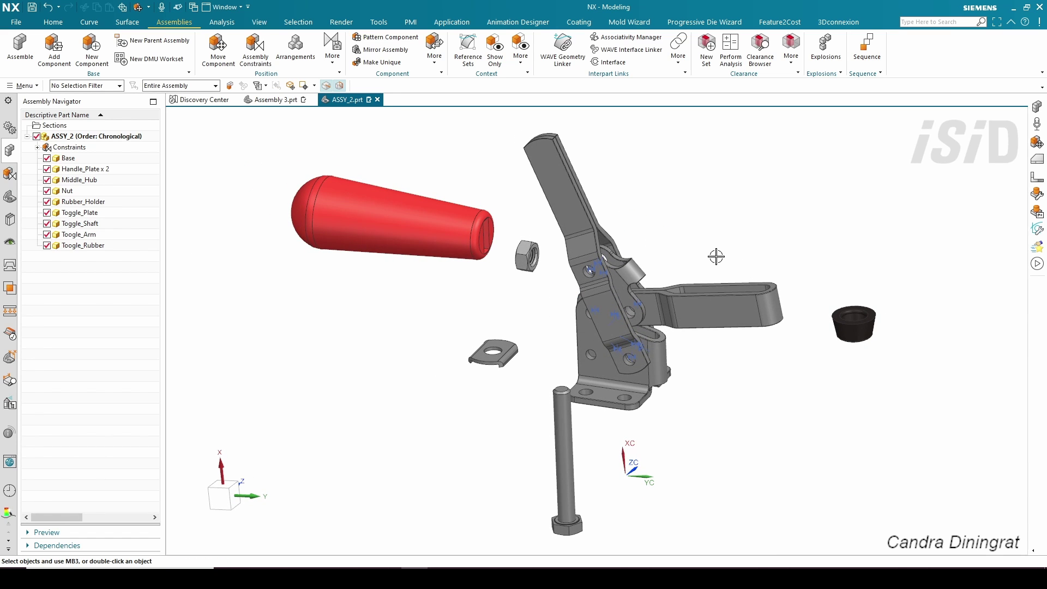
{"action": "scroll", "coordinate": [510, 210], "scroll_direction": "up", "scroll_amount": 8}
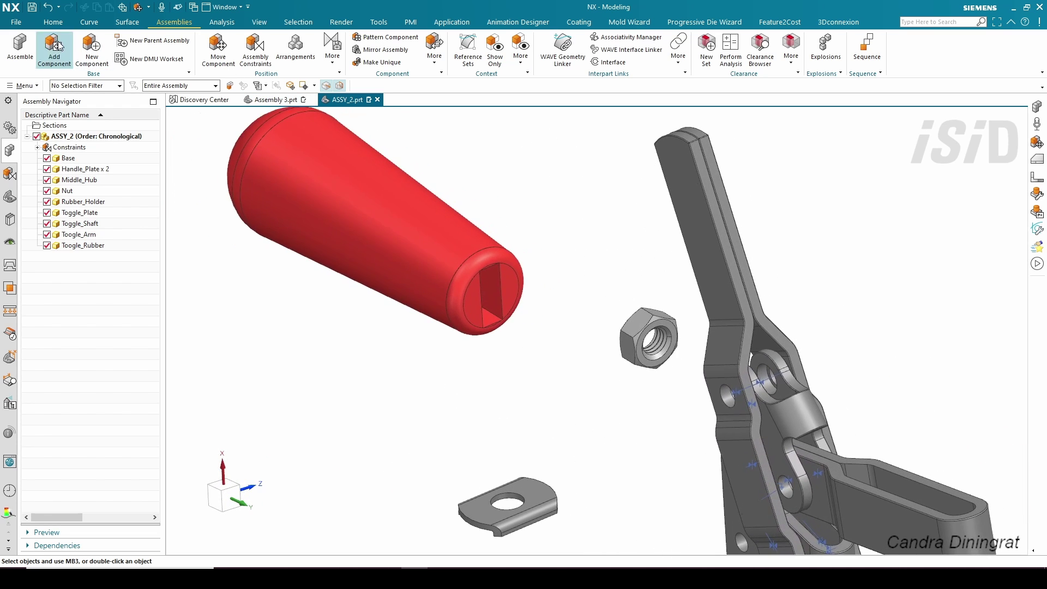
{"action": "left_click", "coordinate": [20, 49]}
{"action": "scroll", "coordinate": [521, 322], "scroll_direction": "up", "scroll_amount": 2}
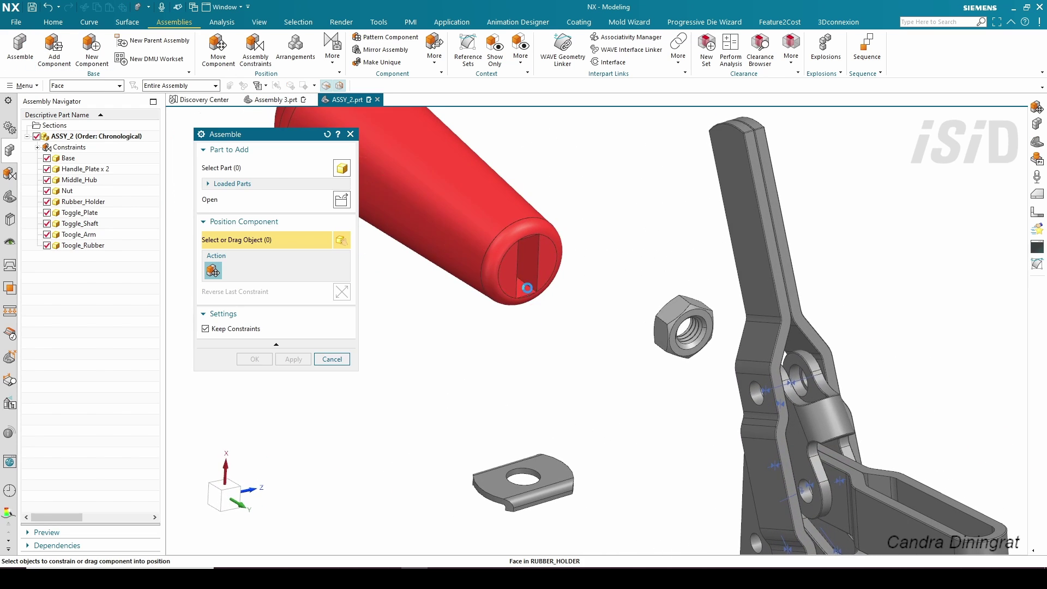
{"action": "left_click", "coordinate": [527, 288]}
{"action": "middle_click_drag", "start_coordinate": [527, 288], "coordinate": [683, 237]}
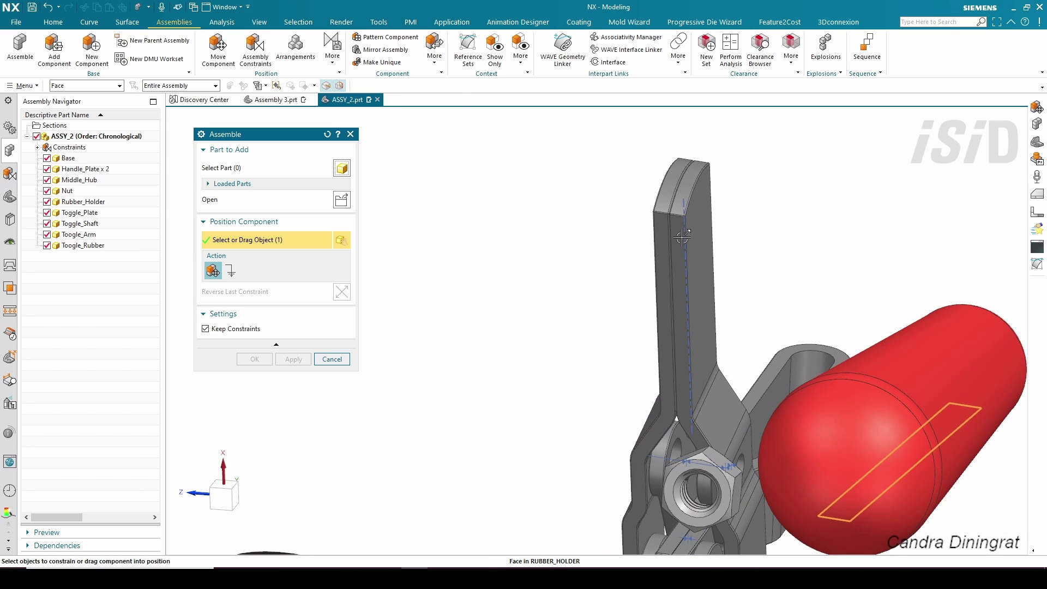
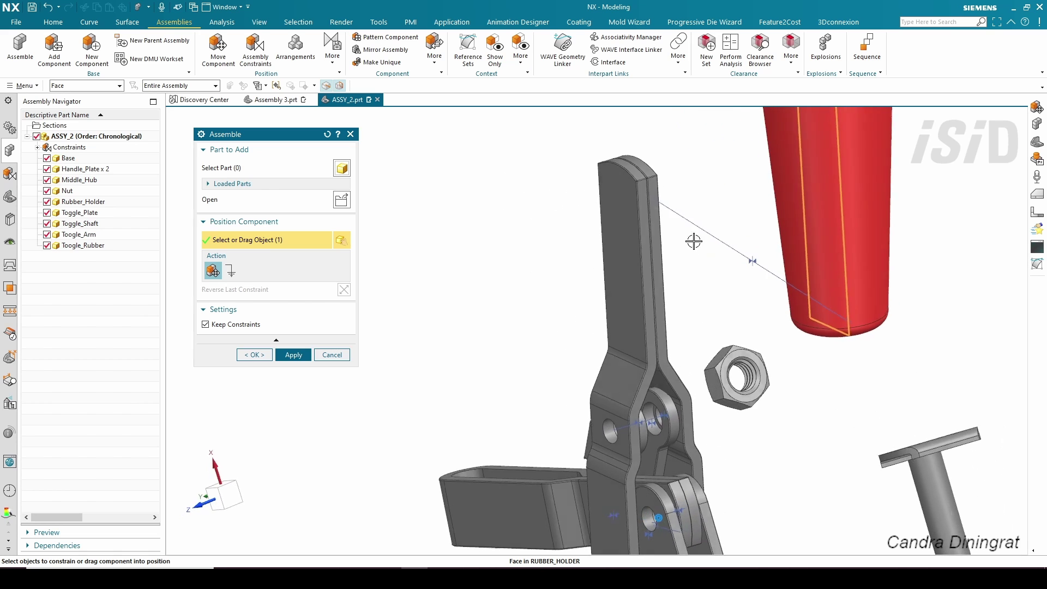
Step: Constrain the wide inner face of the Rubber_Holder's slot to touch the Handle_Plate's flat outer face and apply
{"action": "left_click", "coordinate": [617, 238]}
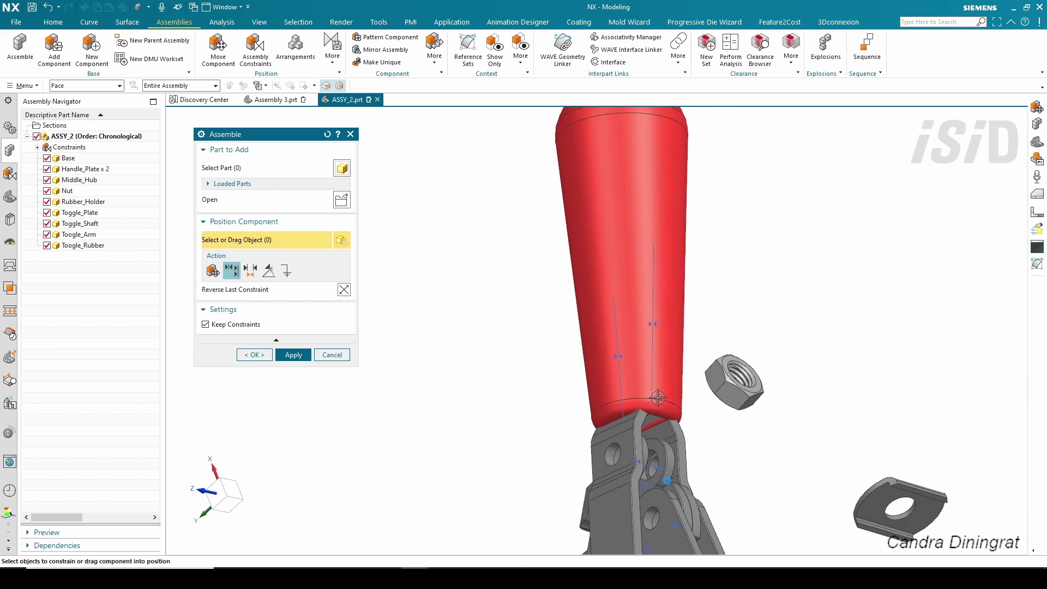
{"action": "middle_click_drag", "start_coordinate": [713, 257], "coordinate": [699, 258]}
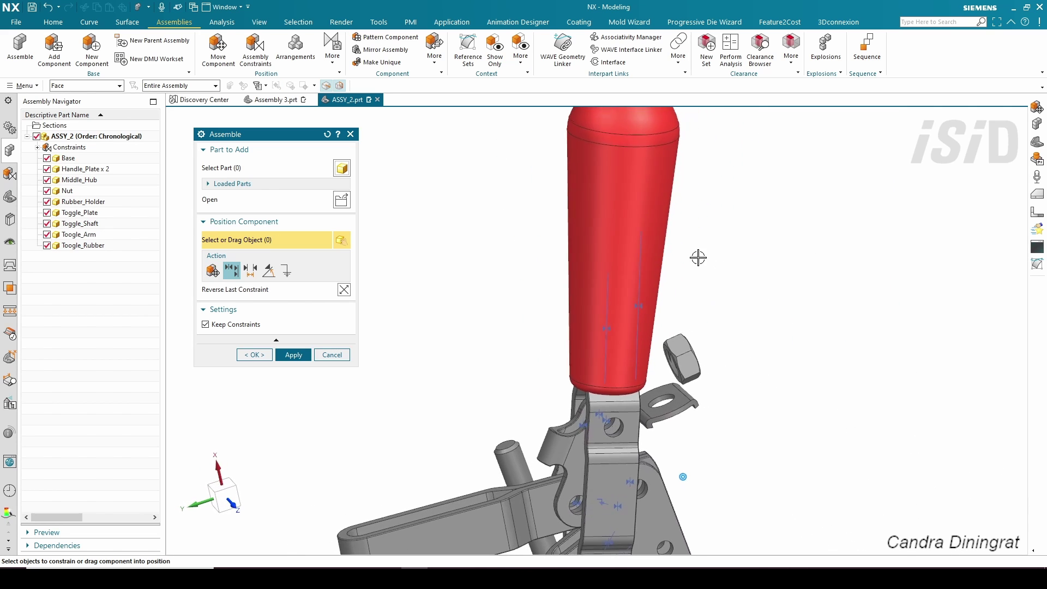
{"action": "middle_click_drag", "start_coordinate": [627, 338], "coordinate": [354, 307]}
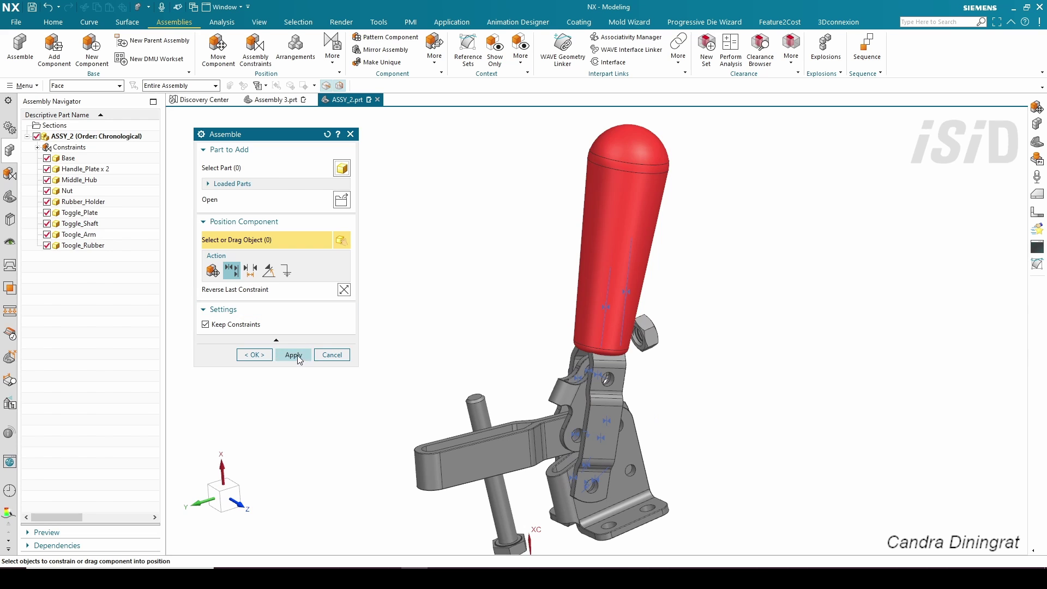
{"action": "left_click", "coordinate": [293, 355]}
{"action": "middle_click_drag", "start_coordinate": [546, 316], "coordinate": [615, 312]}
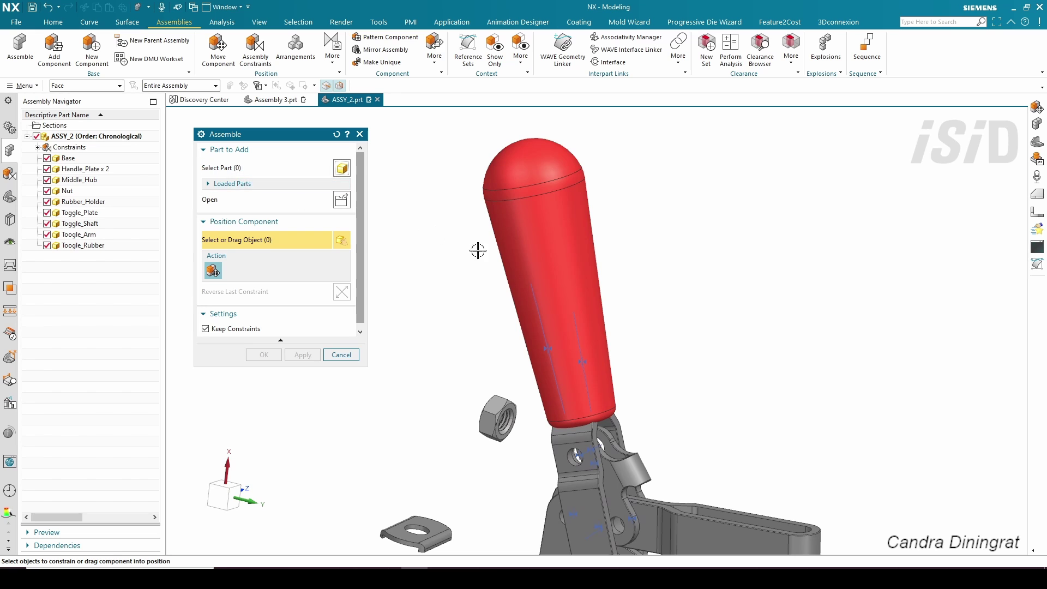
Step: Slide the Rubber_Holder along the Handle_Plates and constrain its lower end face at a distance of 22 mm from the Middle_Hub's upper hole
{"action": "left_click_drag", "start_coordinate": [568, 304], "coordinate": [540, 249]}
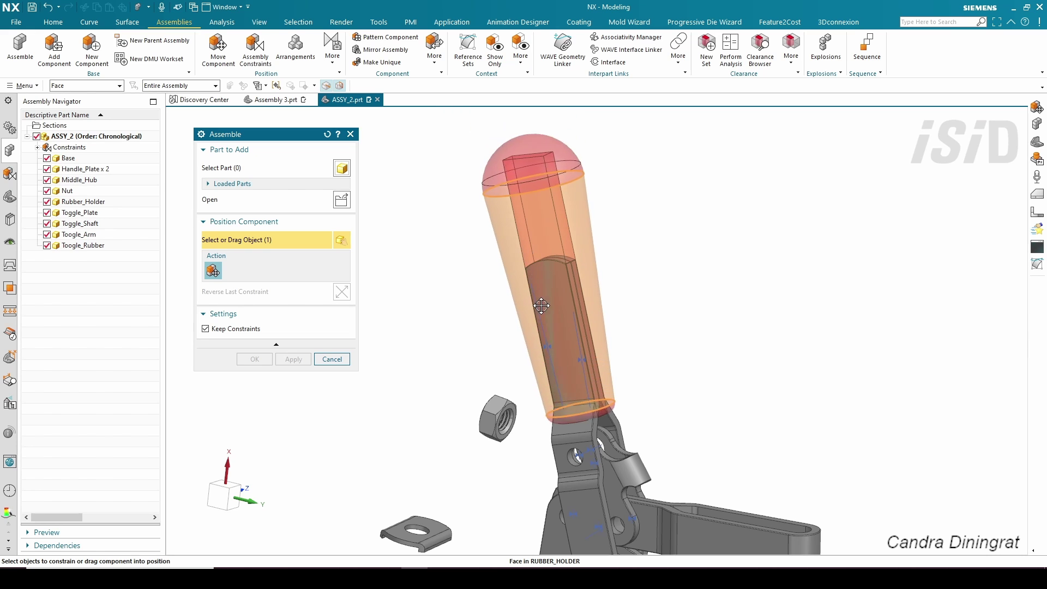
{"action": "left_click_drag", "start_coordinate": [542, 306], "coordinate": [521, 250]}
{"action": "middle_click_drag", "start_coordinate": [689, 343], "coordinate": [637, 362]}
{"action": "scroll", "coordinate": [637, 362], "scroll_direction": "up", "scroll_amount": 2}
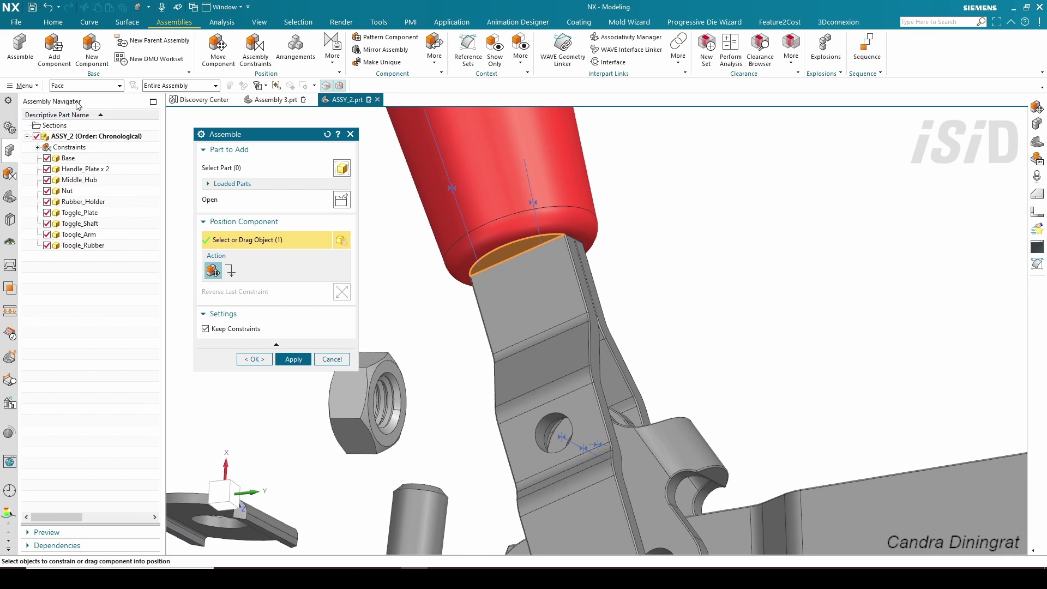
{"action": "left_click", "coordinate": [69, 99]}
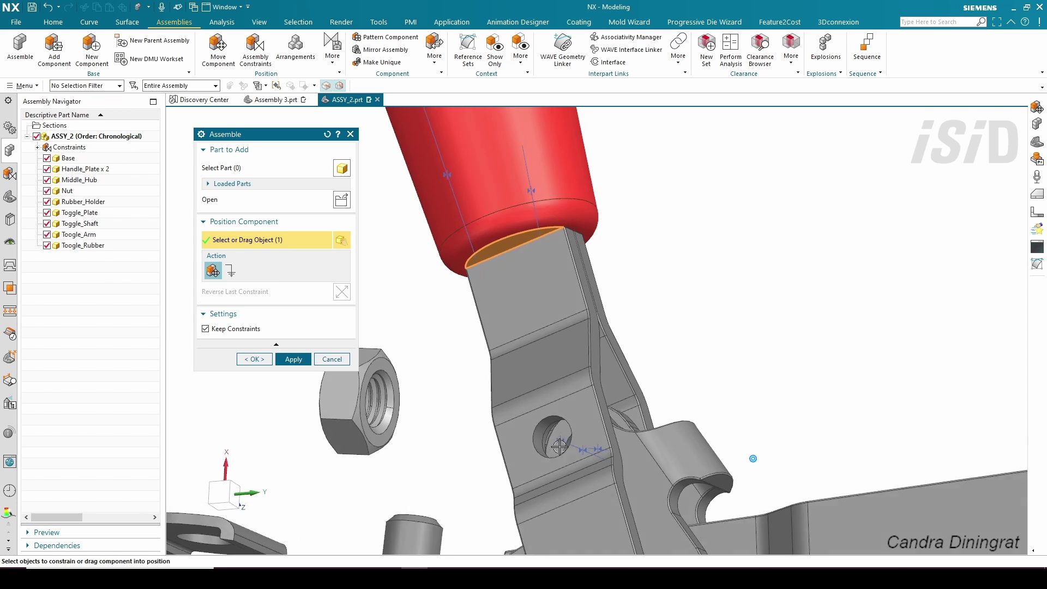
{"action": "scroll", "coordinate": [508, 434], "scroll_direction": "up", "scroll_amount": 5}
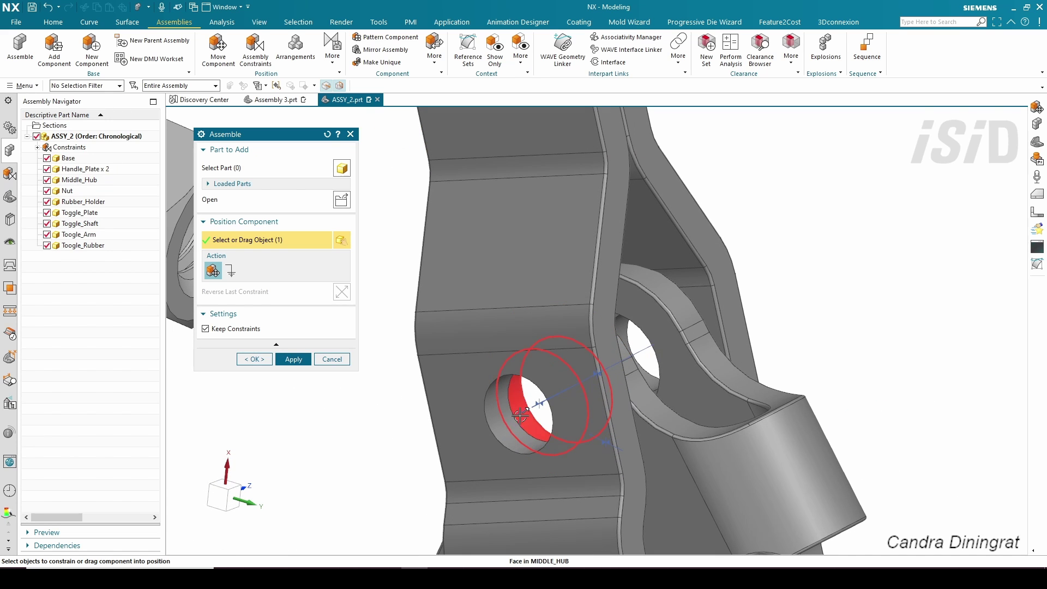
{"action": "left_click", "coordinate": [522, 414]}
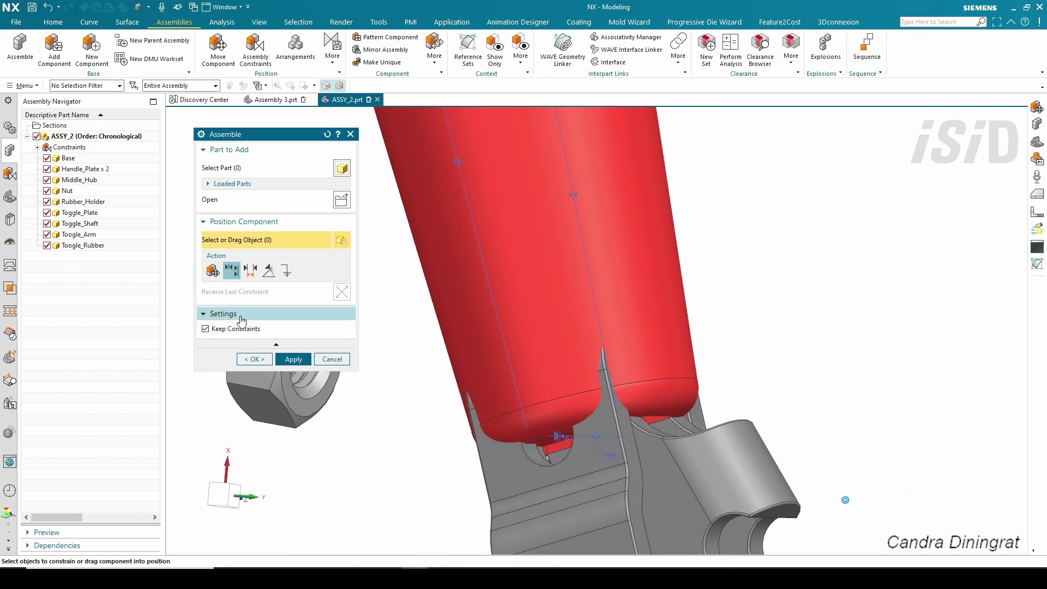
{"action": "left_click", "coordinate": [250, 271]}
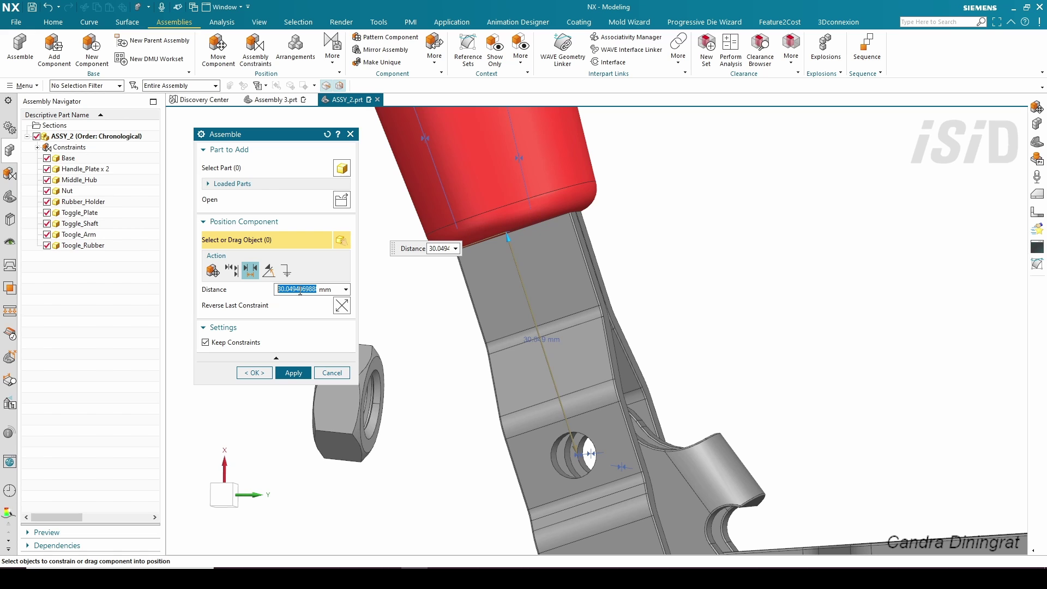
{"action": "type", "text": "22"}
{"action": "key", "text": "Return"}
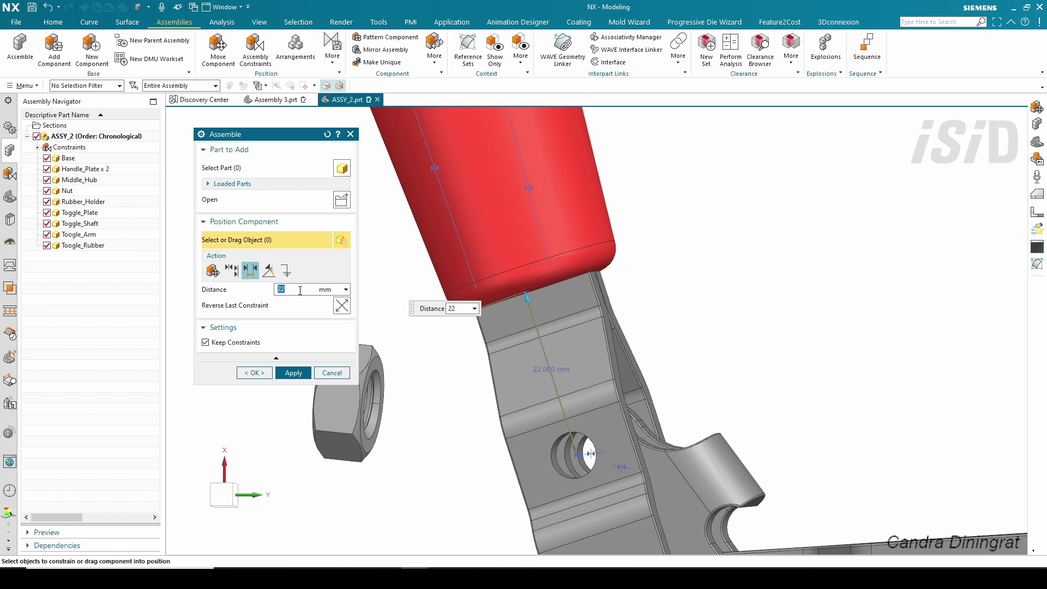
{"action": "left_click", "coordinate": [288, 372]}
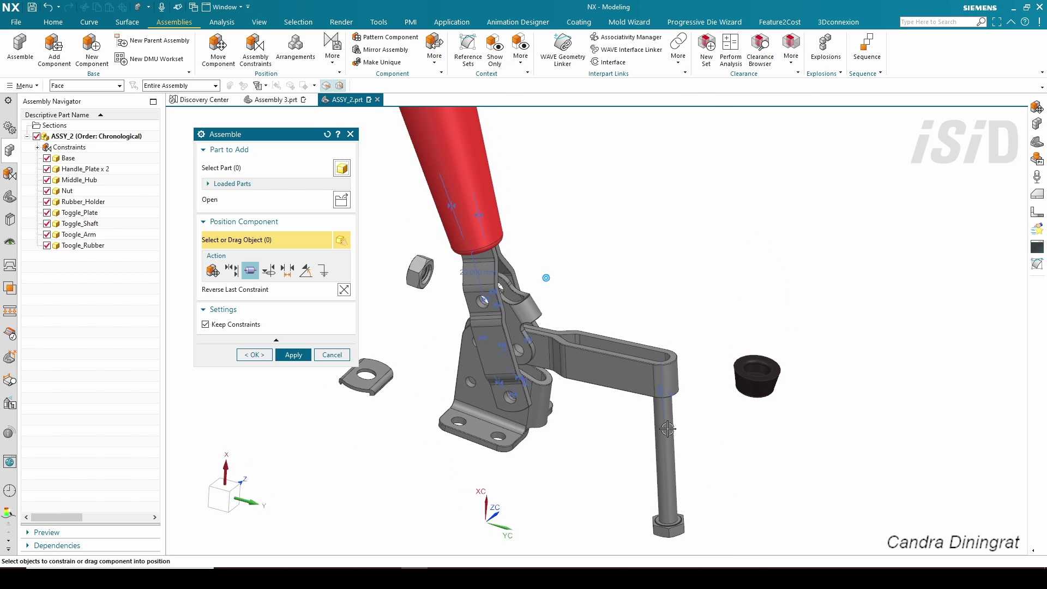
Step: Slide the Toggle_Shaft upward through the rounded end of the Toogle_Arm
{"action": "left_click_drag", "start_coordinate": [669, 432], "coordinate": [657, 356]}
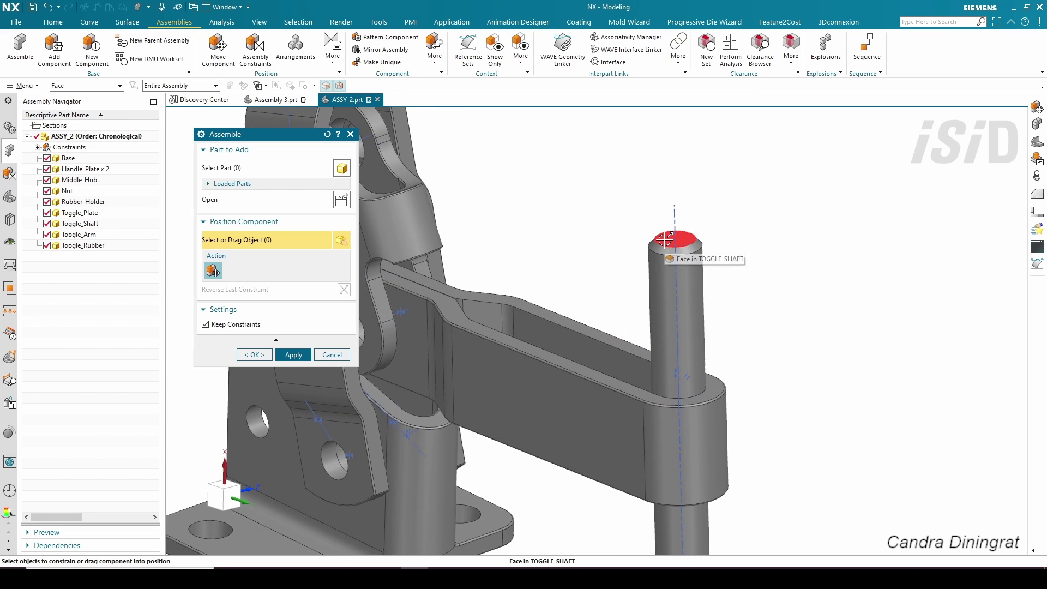
Step: Constrain the Toggle_Shaft's top end face at a distance of 25 mm from the Toogle_Arm's upper face and apply
{"action": "left_click", "coordinate": [596, 364]}
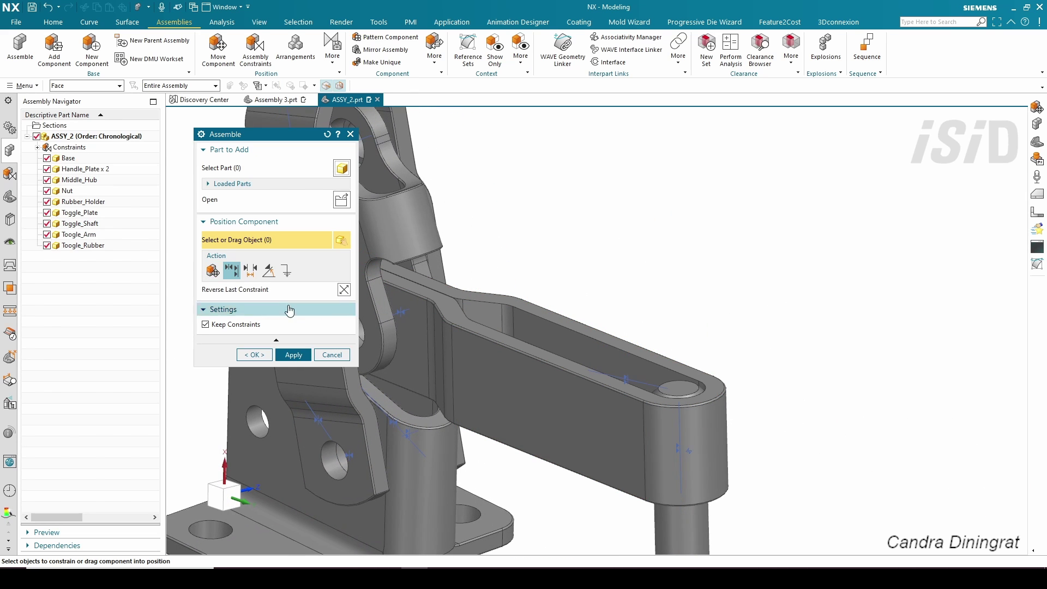
{"action": "left_click", "coordinate": [251, 270]}
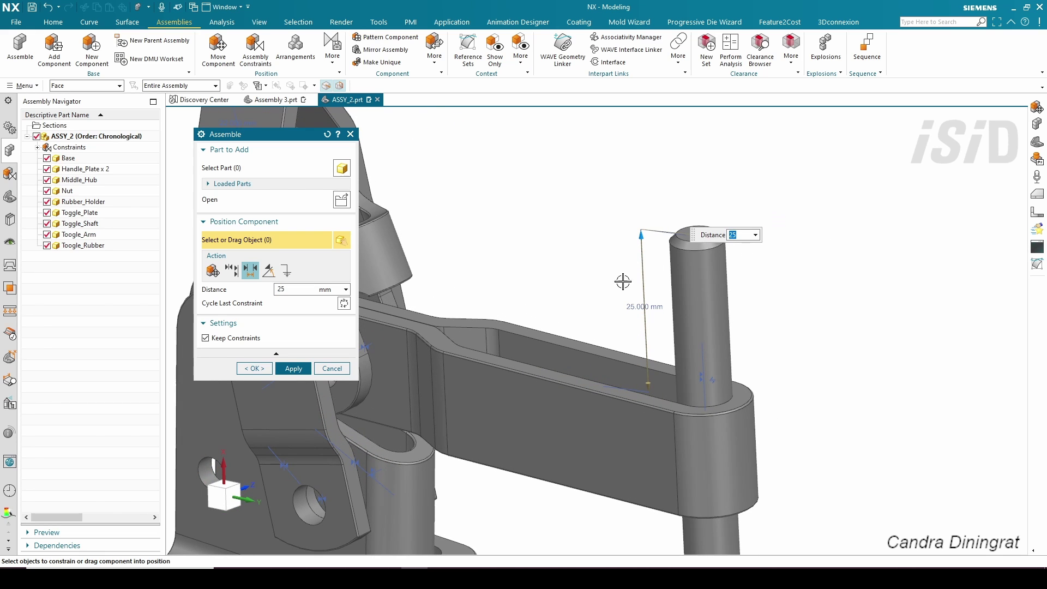
{"action": "left_click", "coordinate": [293, 368]}
Step: Align the Toogle_Rubber concentric with the Toggle_Shaft and slide it down below the shaft's hexagonal head
{"action": "key", "text": "ctrl+f"}
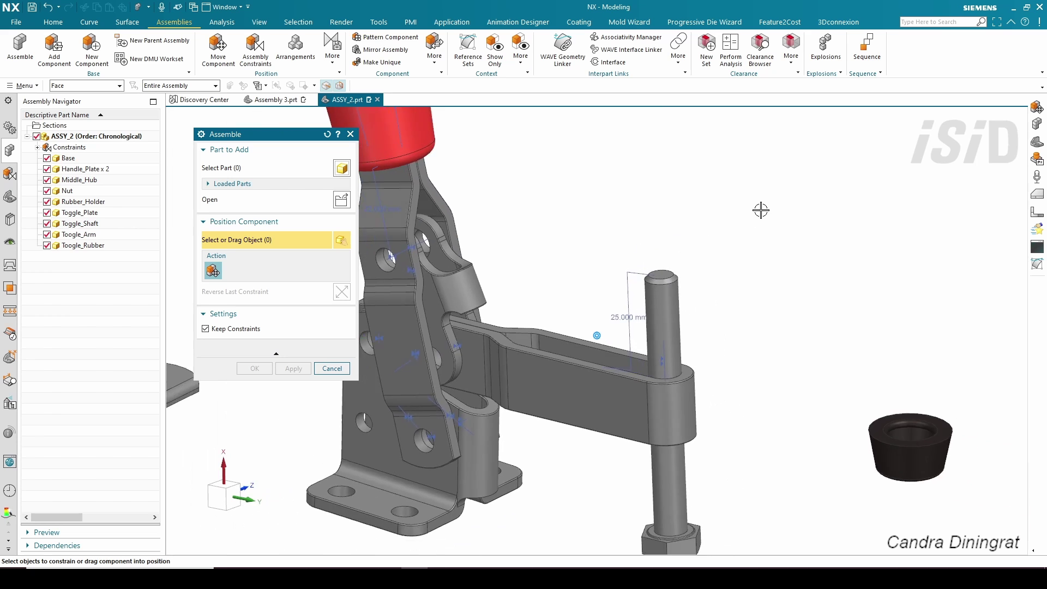
{"action": "scroll", "coordinate": [823, 325], "scroll_direction": "up", "scroll_amount": 5}
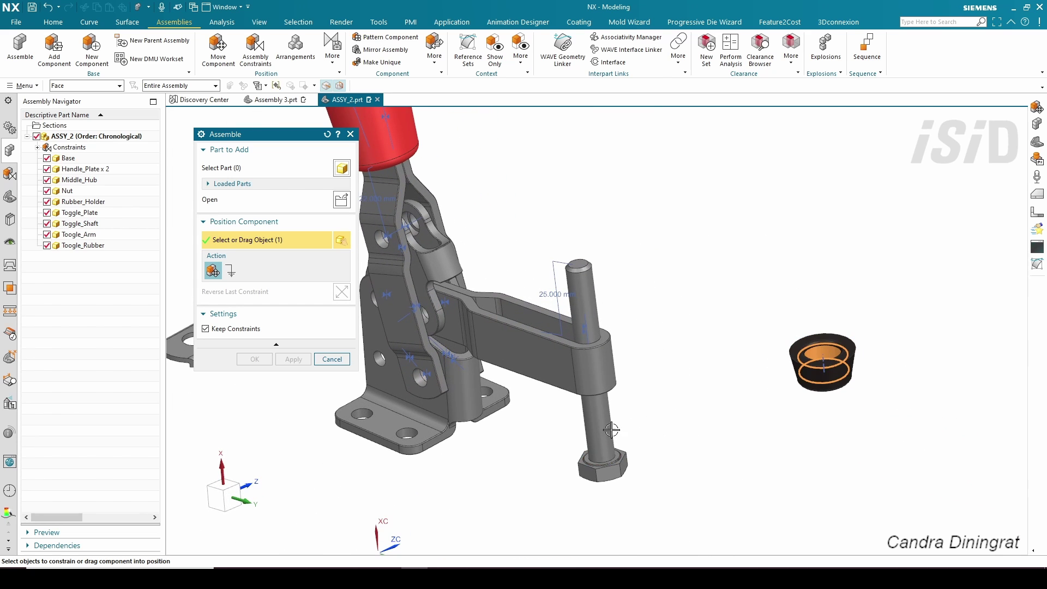
{"action": "left_click", "coordinate": [602, 425]}
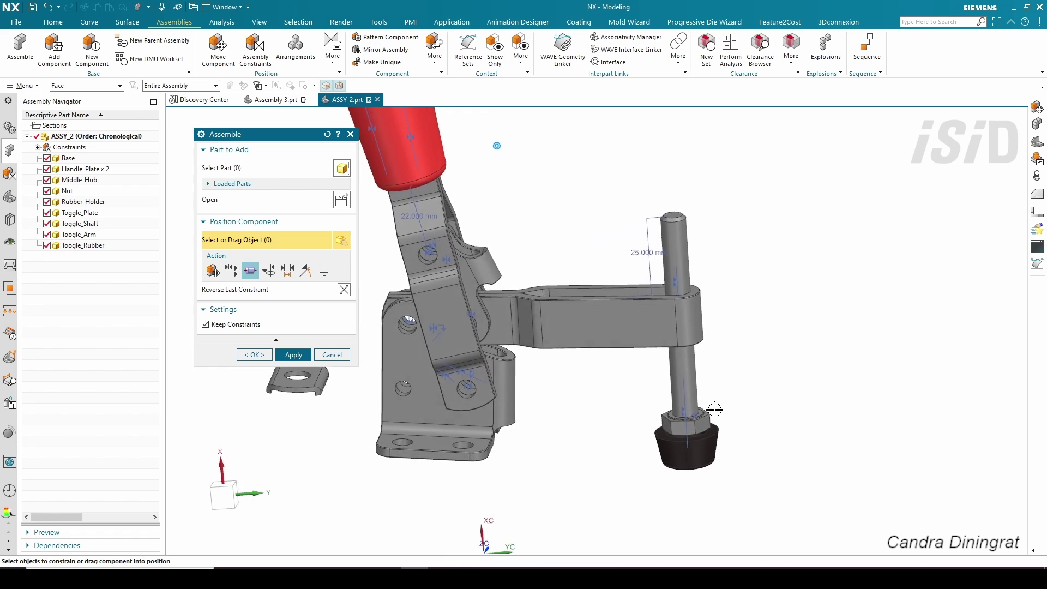
{"action": "scroll", "coordinate": [732, 411], "scroll_direction": "up", "scroll_amount": 6}
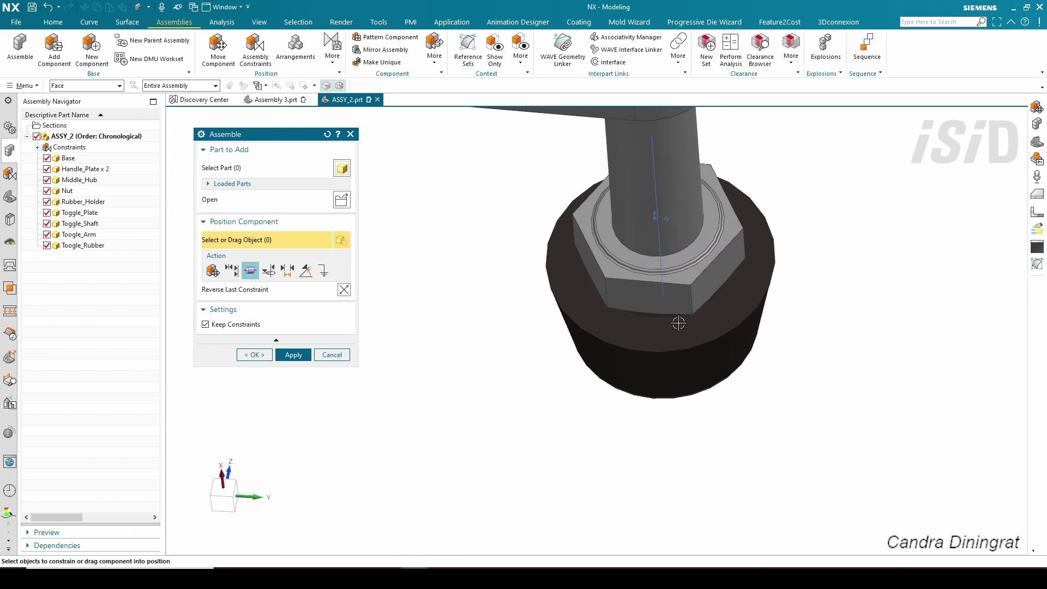
{"action": "scroll", "coordinate": [682, 314], "scroll_direction": "down", "scroll_amount": 4}
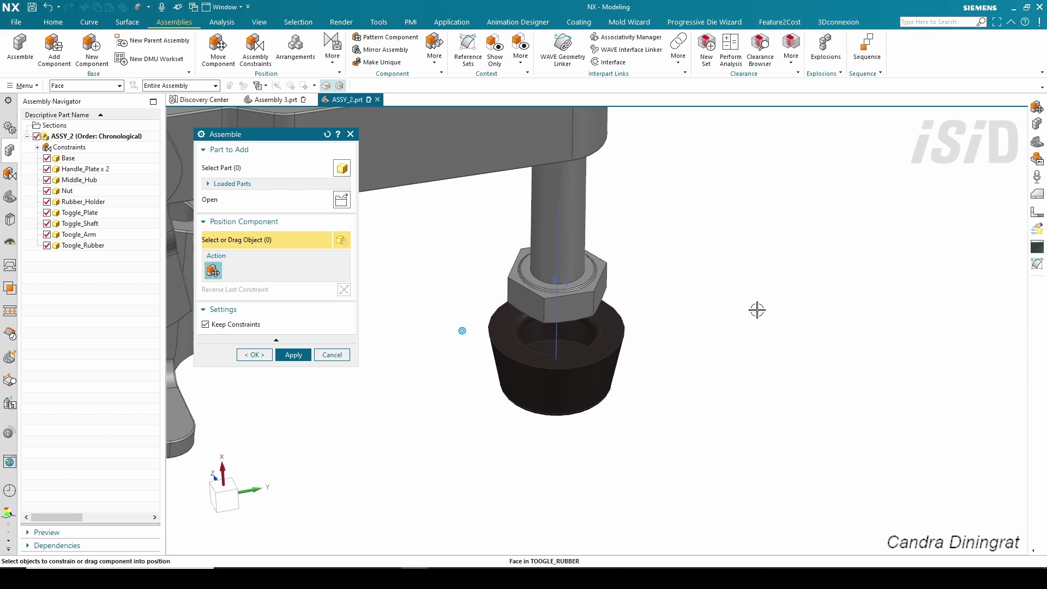
Step: Constrain the Toogle_Rubber's inner recess floor to touch the bottom face of the Toggle_Shaft's head and apply
{"action": "scroll", "coordinate": [671, 349], "scroll_direction": "up", "scroll_amount": 5}
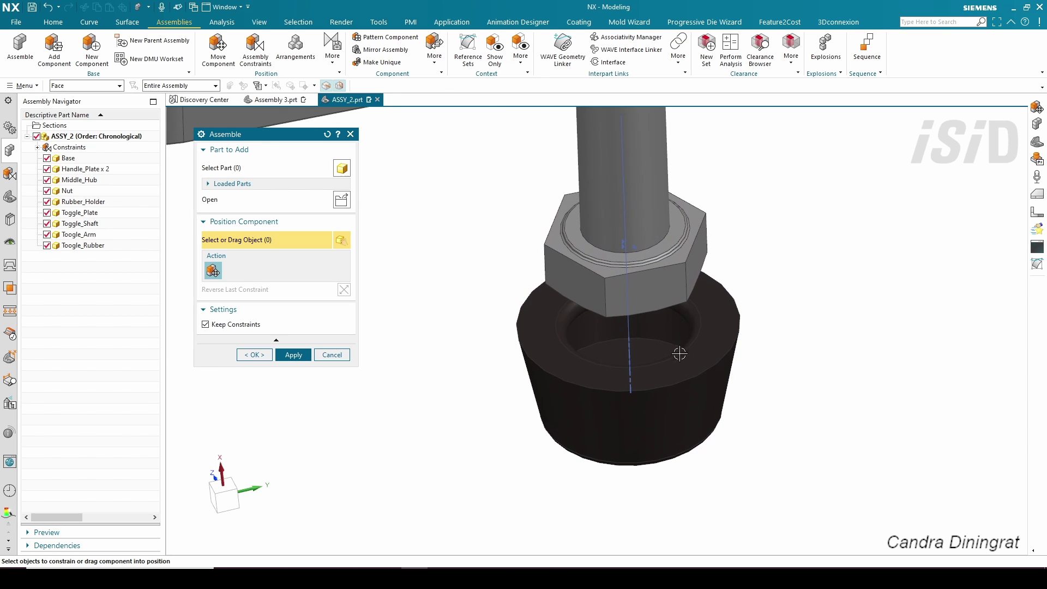
{"action": "left_click", "coordinate": [654, 351]}
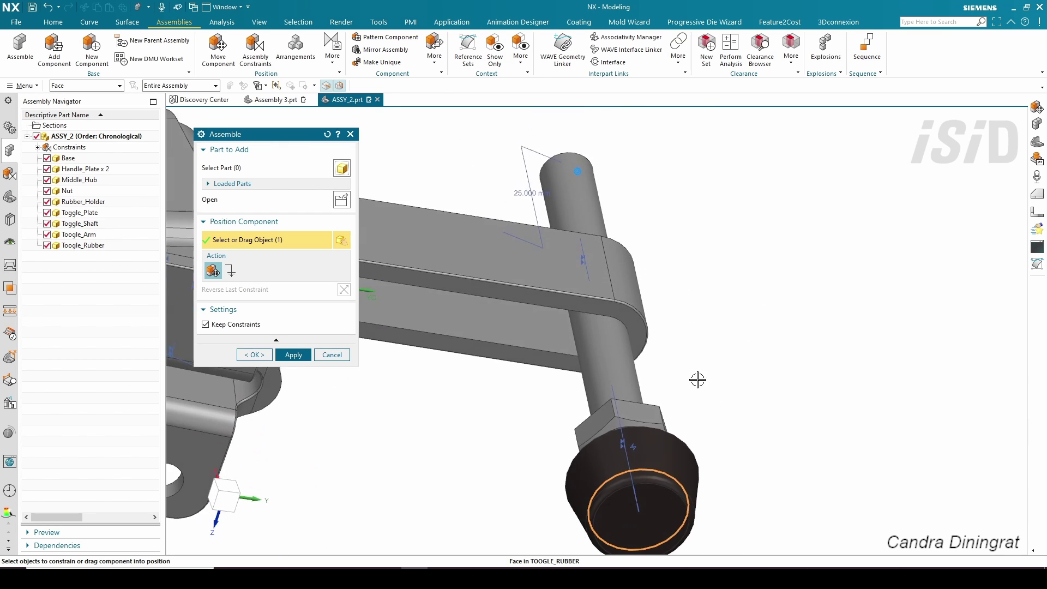
{"action": "middle_click_drag", "start_coordinate": [657, 402], "coordinate": [632, 369]}
{"action": "scroll", "coordinate": [632, 369], "scroll_direction": "up", "scroll_amount": 2}
{"action": "left_click", "coordinate": [655, 343]}
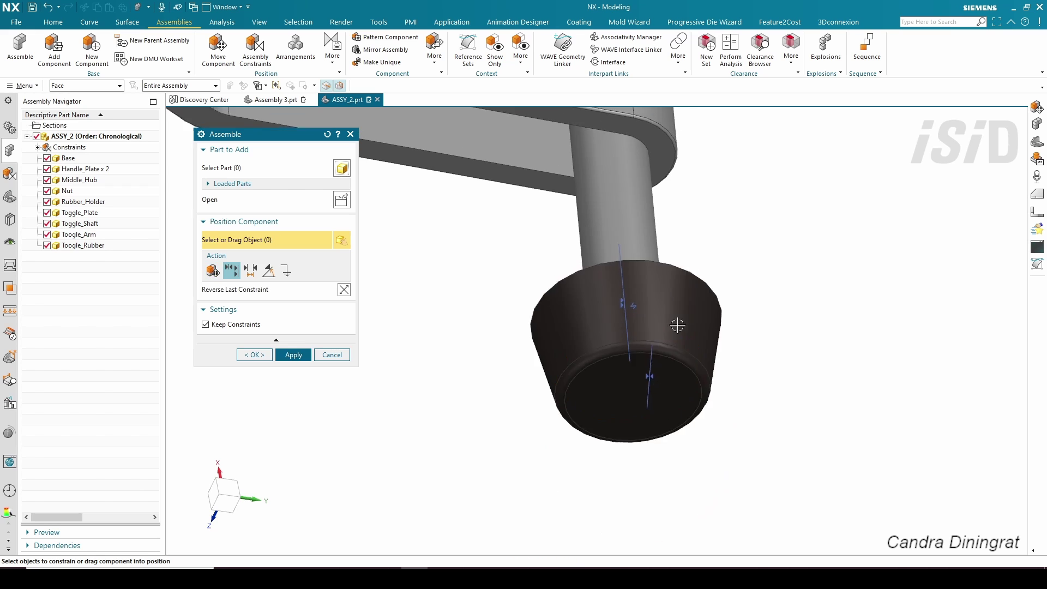
{"action": "scroll", "coordinate": [678, 322], "scroll_direction": "down", "scroll_amount": 5}
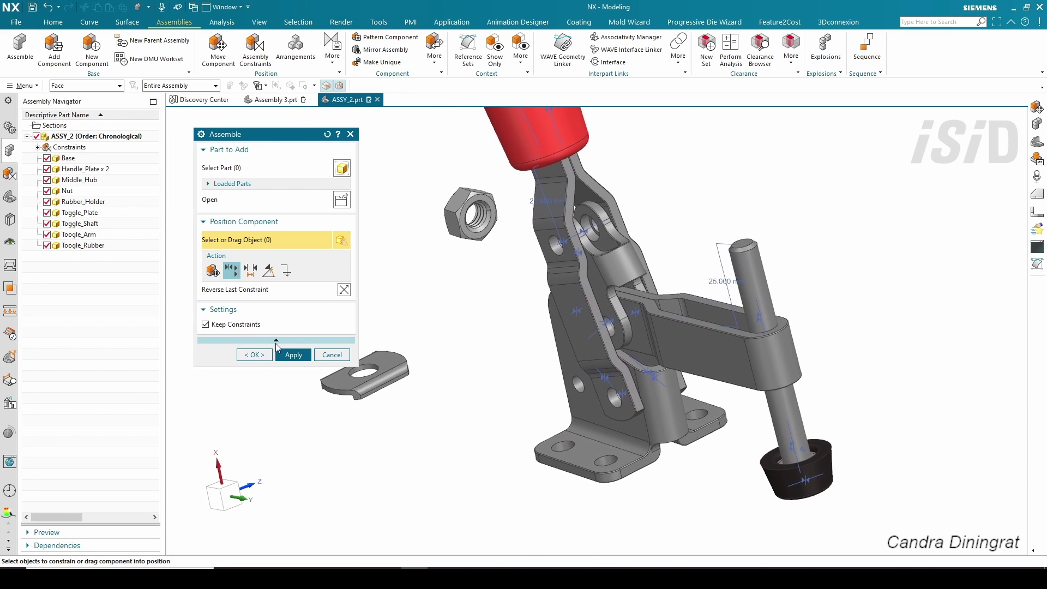
{"action": "left_click", "coordinate": [292, 356]}
Step: Align the Toggle_Plate's hole concentric with the upper part of the Toggle_Shaft
{"action": "scroll", "coordinate": [667, 285], "scroll_direction": "down", "scroll_amount": 5}
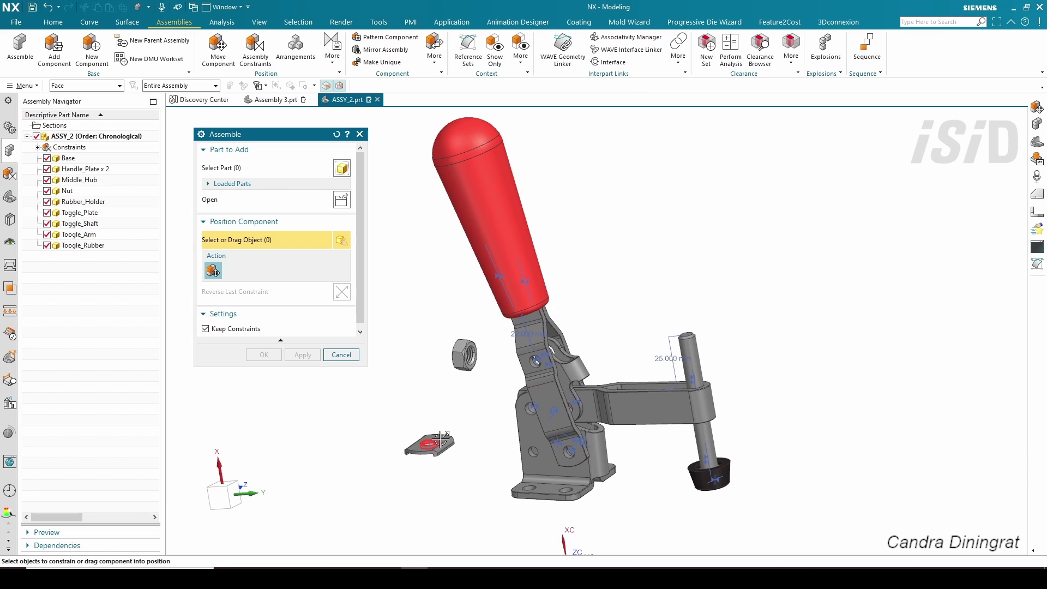
{"action": "scroll", "coordinate": [431, 436], "scroll_direction": "up", "scroll_amount": 5}
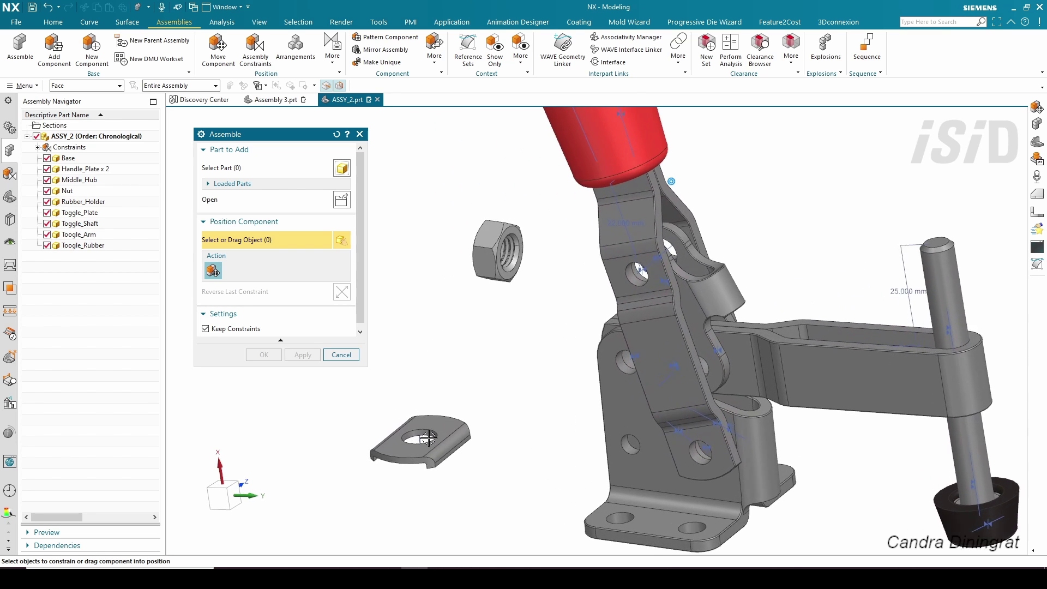
{"action": "left_click", "coordinate": [431, 432]}
{"action": "scroll", "coordinate": [431, 432], "scroll_direction": "down", "scroll_amount": 2}
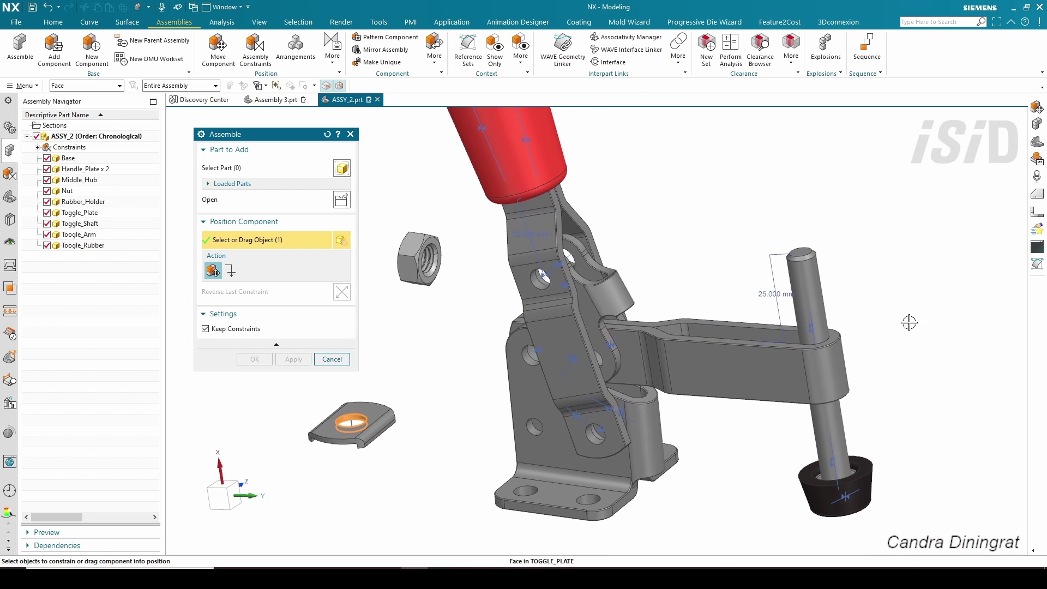
{"action": "left_click", "coordinate": [821, 315]}
Step: Seat the Toggle_Plate on top of the Toogle_Arm's rounded end with touch constraints
{"action": "middle_click_drag", "start_coordinate": [956, 286], "coordinate": [653, 317]}
{"action": "scroll", "coordinate": [872, 224], "scroll_direction": "up", "scroll_amount": 4}
{"action": "scroll", "coordinate": [923, 224], "scroll_direction": "down", "scroll_amount": 2}
{"action": "left_click", "coordinate": [720, 340]}
Step: Align the Nut's threaded hole centerline with the Toggle_Shaft above the Toggle_Plate
{"action": "scroll", "coordinate": [653, 318], "scroll_direction": "down", "scroll_amount": 1}
{"action": "scroll", "coordinate": [564, 220], "scroll_direction": "up", "scroll_amount": 6}
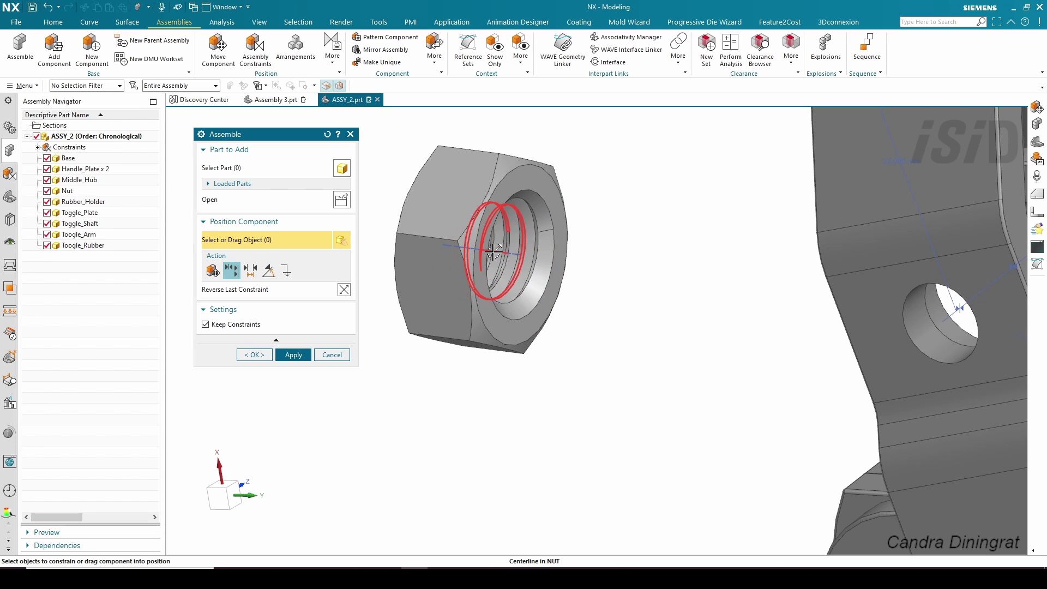
{"action": "scroll", "coordinate": [580, 233], "scroll_direction": "down", "scroll_amount": 5}
{"action": "scroll", "coordinate": [678, 222], "scroll_direction": "up", "scroll_amount": 4}
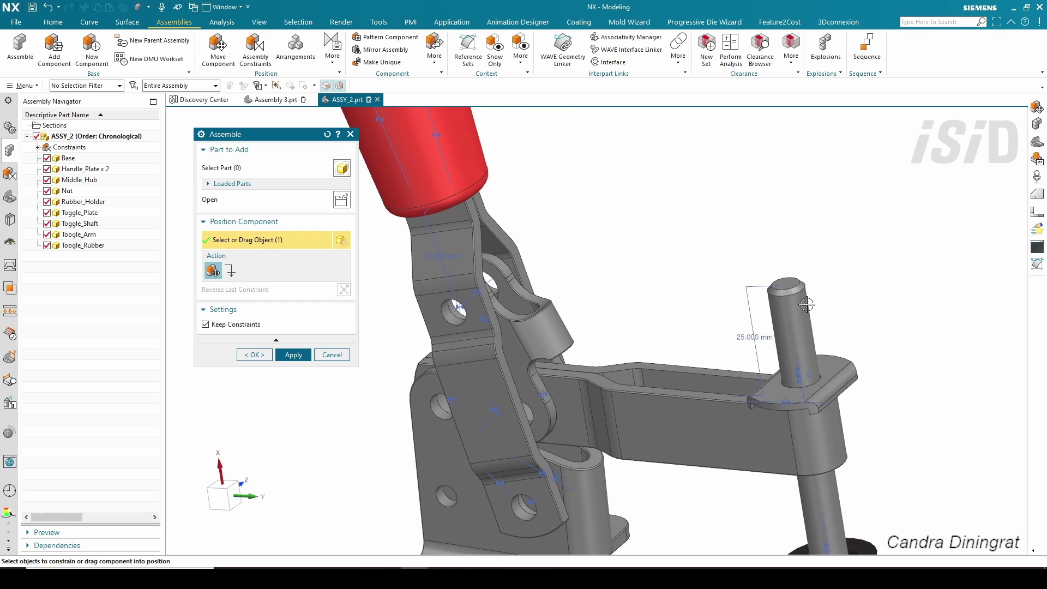
{"action": "left_click", "coordinate": [805, 307]}
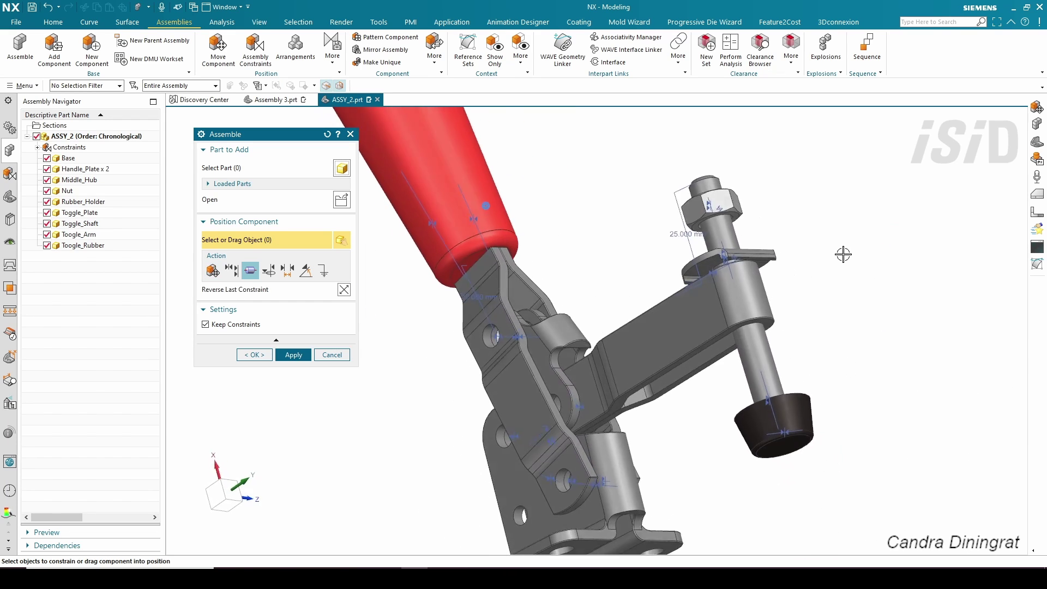
Step: Constrain the Nut's bottom face to touch the upper face of the Toggle_Plate
{"action": "scroll", "coordinate": [726, 190], "scroll_direction": "up", "scroll_amount": 4}
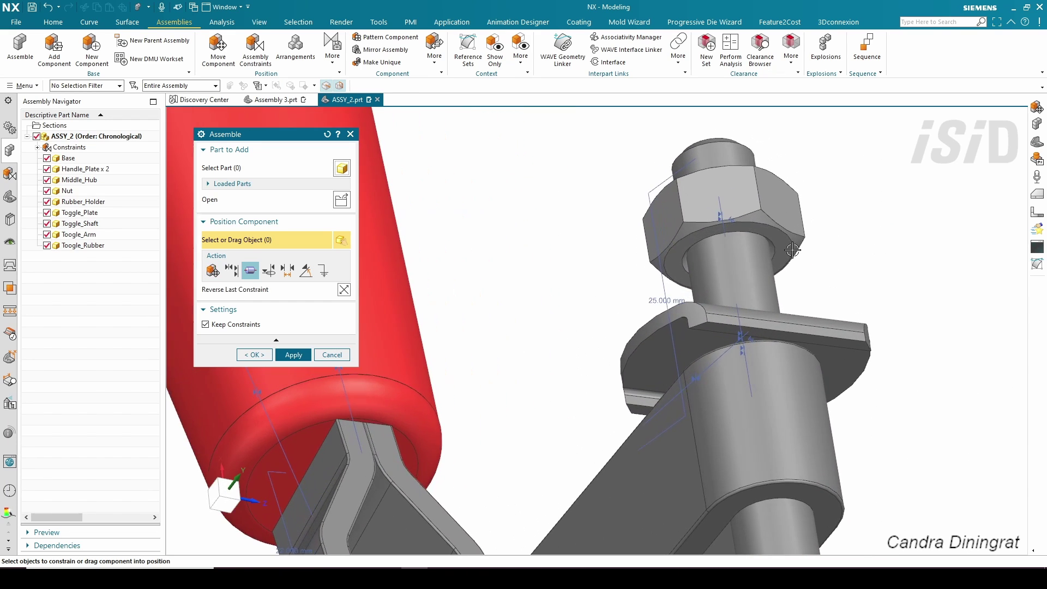
{"action": "left_click", "coordinate": [788, 249]}
{"action": "middle_click_drag", "start_coordinate": [789, 248], "coordinate": [827, 229]}
{"action": "left_click", "coordinate": [838, 394]}
{"action": "scroll", "coordinate": [828, 229], "scroll_direction": "down", "scroll_amount": 5}
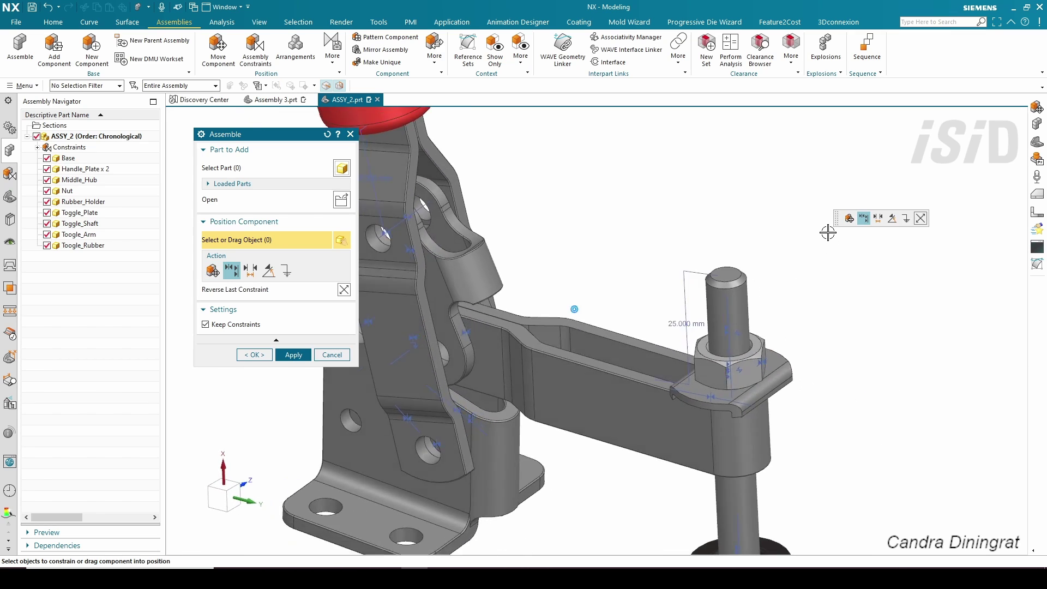
Step: Copy the Nut and the Toggle_Plate, placing the duplicates in free space beside the Toggle_Shaft
{"action": "scroll", "coordinate": [769, 266], "scroll_direction": "up", "scroll_amount": 2}
{"action": "middle_click_drag", "start_coordinate": [769, 266], "coordinate": [770, 288]}
{"action": "scroll", "coordinate": [824, 281], "scroll_direction": "up", "scroll_amount": 2}
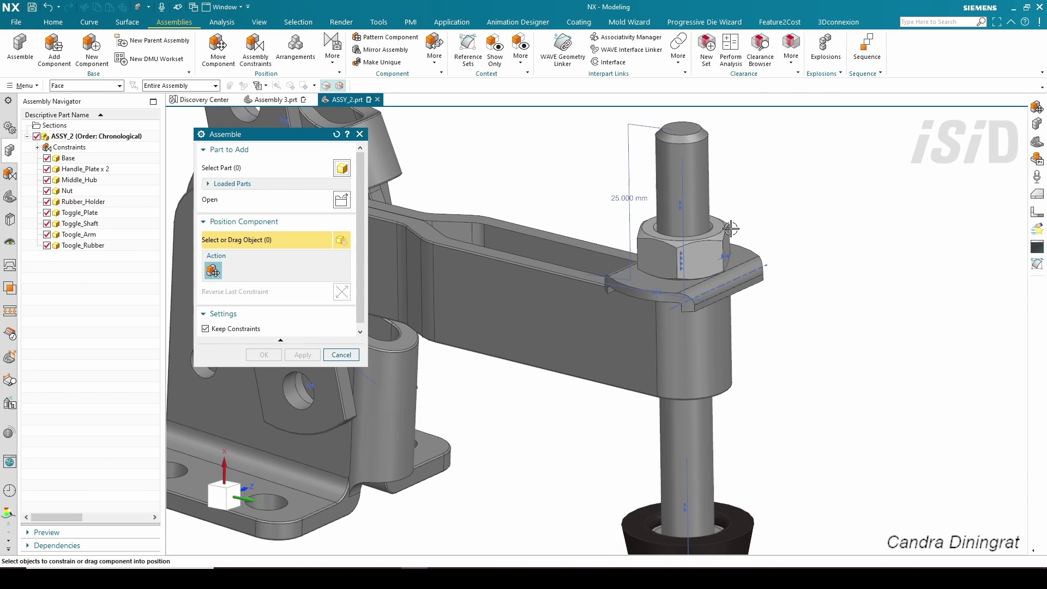
{"action": "left_click_drag", "start_coordinate": [706, 247], "coordinate": [855, 290], "text": "ctrl"}
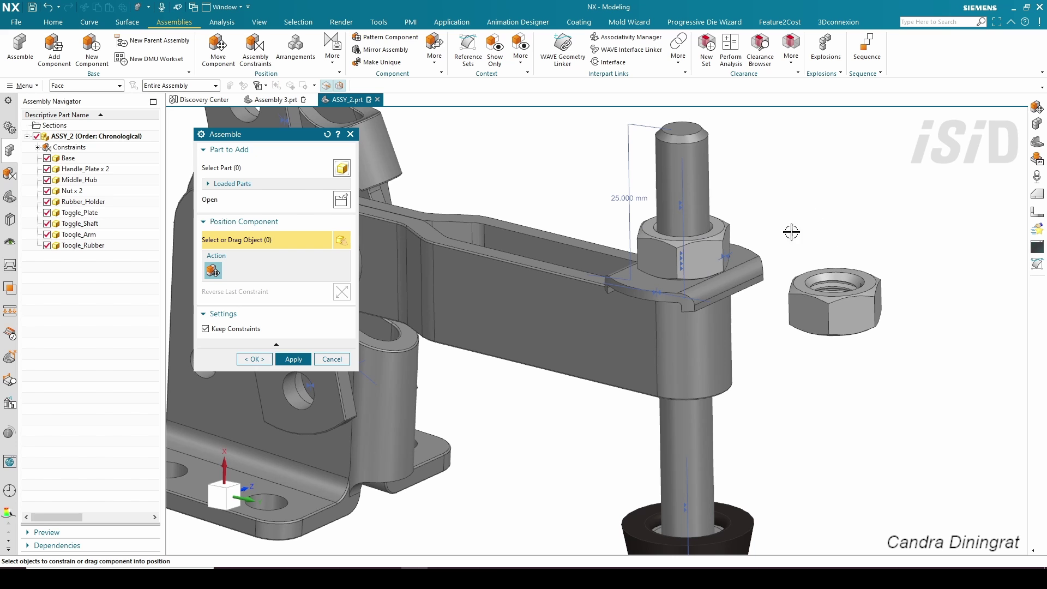
{"action": "left_click_drag", "start_coordinate": [755, 297], "coordinate": [873, 433], "text": "ctrl"}
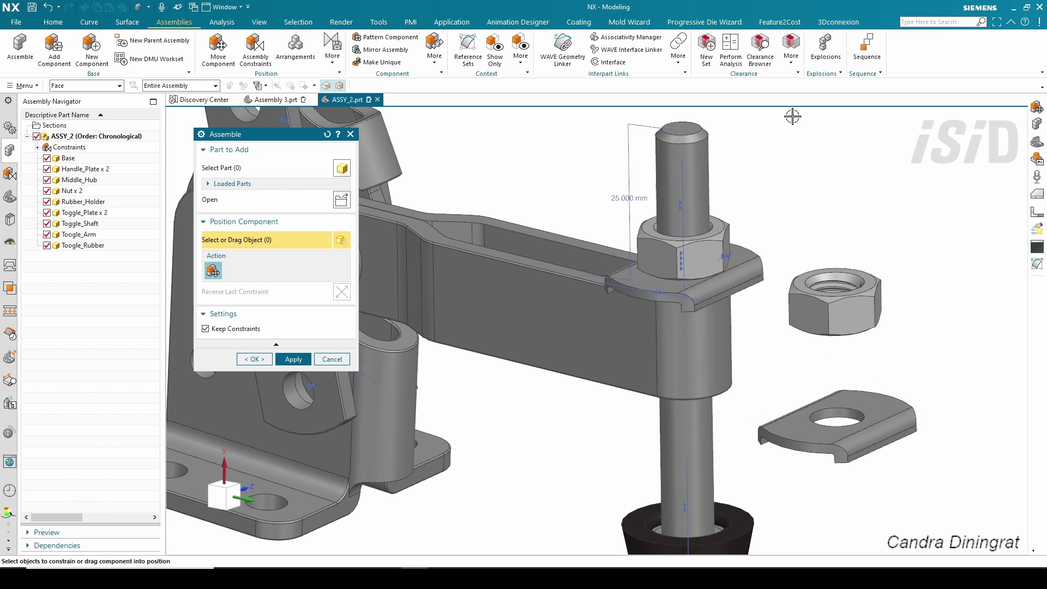
Step: Align the copied Toggle_Plate's hole with the Toggle_Shaft below the Toogle_Arm and reverse the constraint direction
{"action": "mouse_move", "coordinate": [795, 114]}
{"action": "middle_mouse_down"}
{"action": "mouse_move", "coordinate": [937, 231]}
{"action": "mouse_move", "coordinate": [910, 252]}
{"action": "middle_mouse_up"}
{"action": "scroll", "coordinate": [854, 277], "scroll_direction": "up", "scroll_amount": 5}
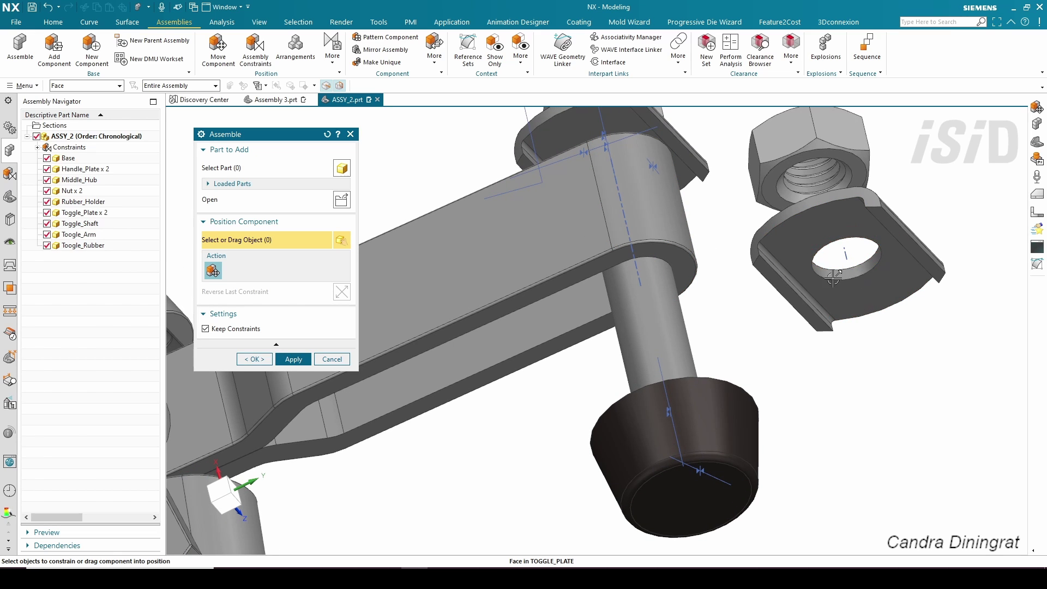
{"action": "left_click", "coordinate": [678, 324]}
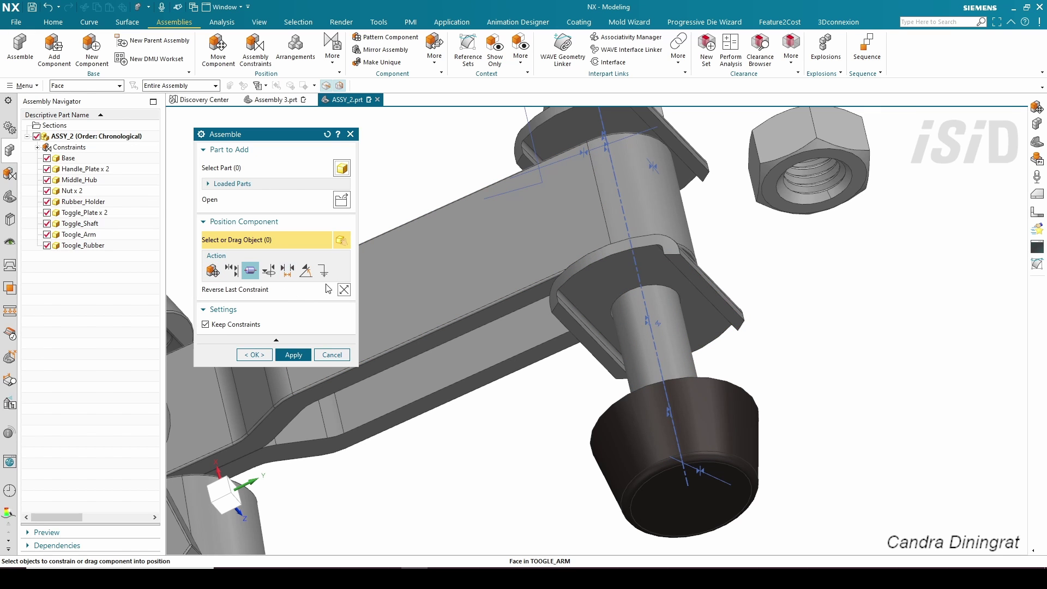
{"action": "left_click", "coordinate": [342, 293]}
Step: Constrain the flat face of the copied Toggle_Plate to touch the underside of the Toogle_Arm
{"action": "middle_click_drag", "start_coordinate": [584, 287], "coordinate": [583, 234]}
{"action": "left_click", "coordinate": [753, 263]}
{"action": "left_click", "coordinate": [583, 234]}
{"action": "scroll", "coordinate": [755, 227], "scroll_direction": "down", "scroll_amount": 2}
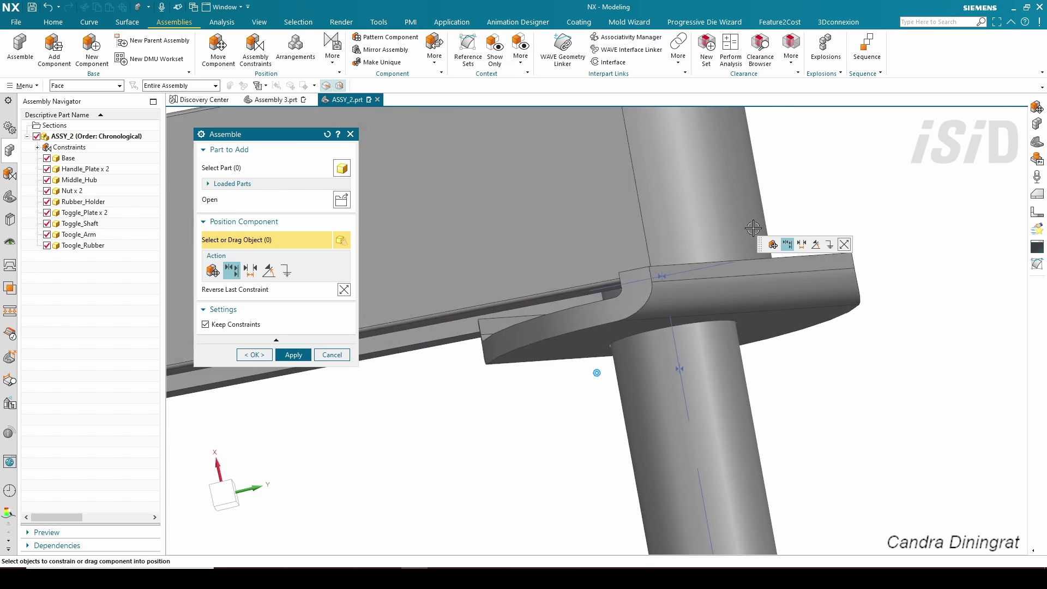
Step: Align the side lip face of the lower Toggle_Plate with the matching face of the upper Toggle_Plate
{"action": "middle_click_drag", "start_coordinate": [755, 227], "coordinate": [746, 203]}
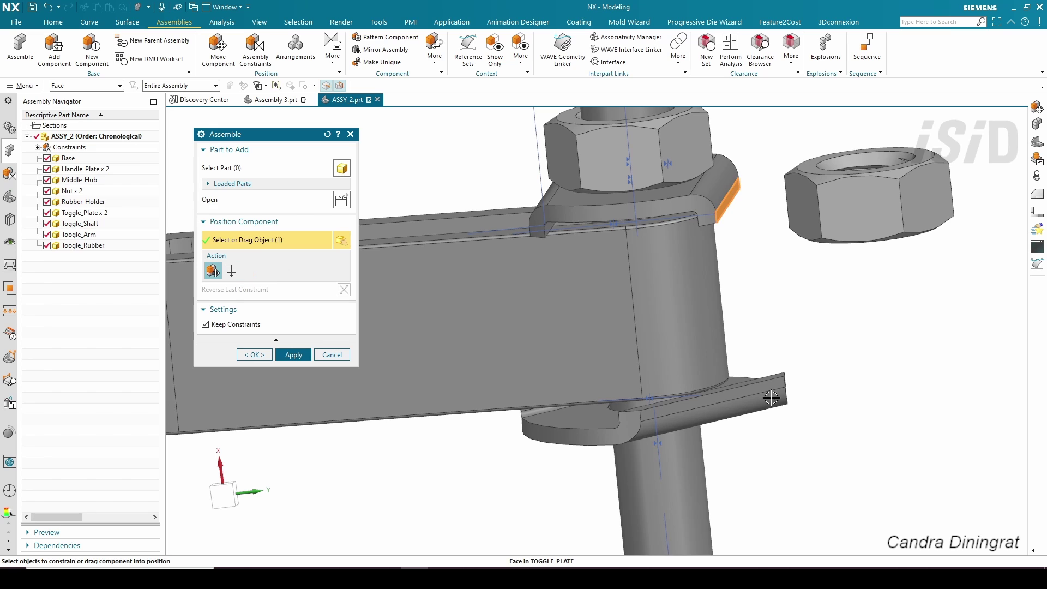
{"action": "left_click", "coordinate": [756, 386]}
{"action": "scroll", "coordinate": [778, 288], "scroll_direction": "down", "scroll_amount": 6}
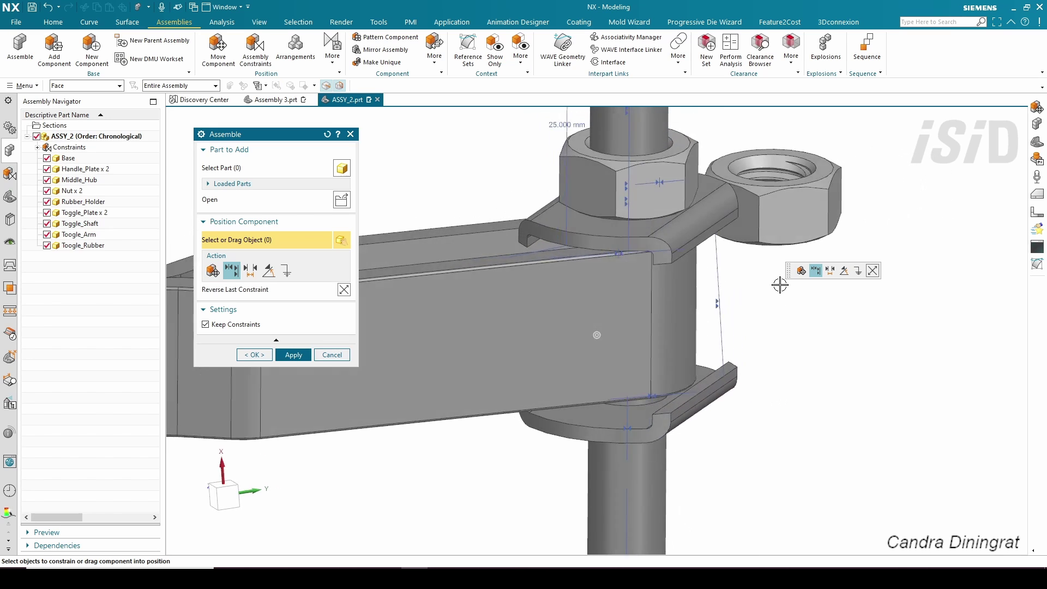
Step: Align the copied Nut's centerline with the Toggle_Shaft and finish the Assemble command
{"action": "middle_click_drag", "start_coordinate": [780, 278], "coordinate": [813, 283]}
{"action": "scroll", "coordinate": [814, 283], "scroll_direction": "up", "scroll_amount": 2}
{"action": "scroll", "coordinate": [889, 213], "scroll_direction": "up", "scroll_amount": 5}
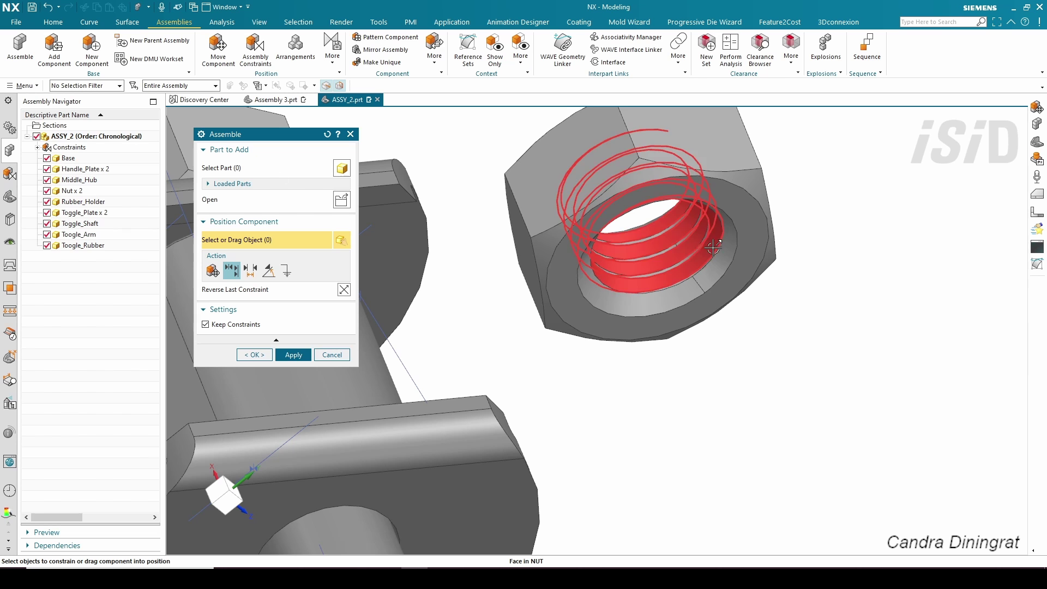
{"action": "left_click", "coordinate": [638, 215]}
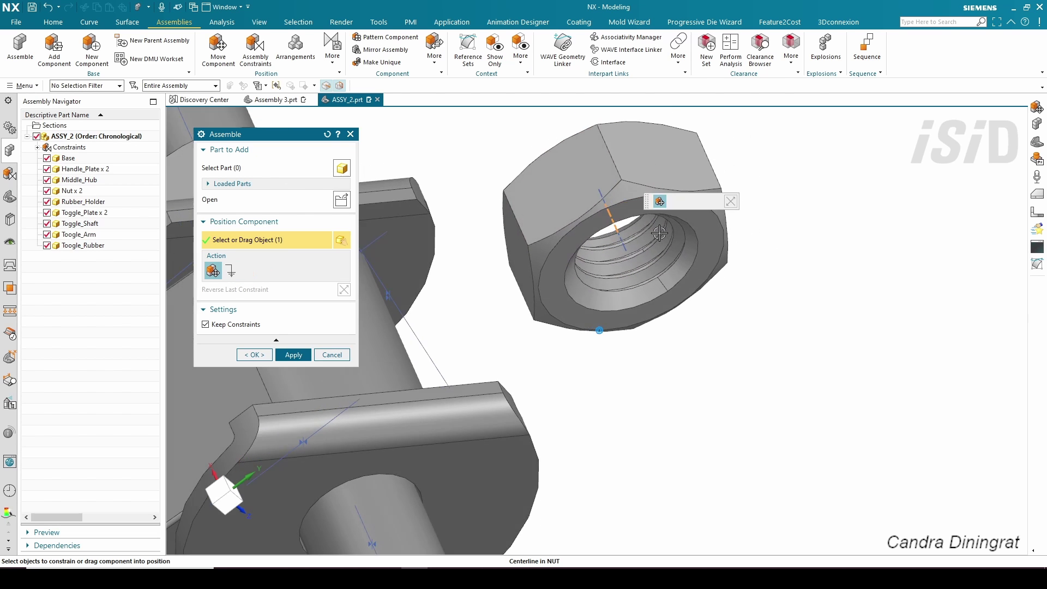
{"action": "left_click", "coordinate": [603, 293]}
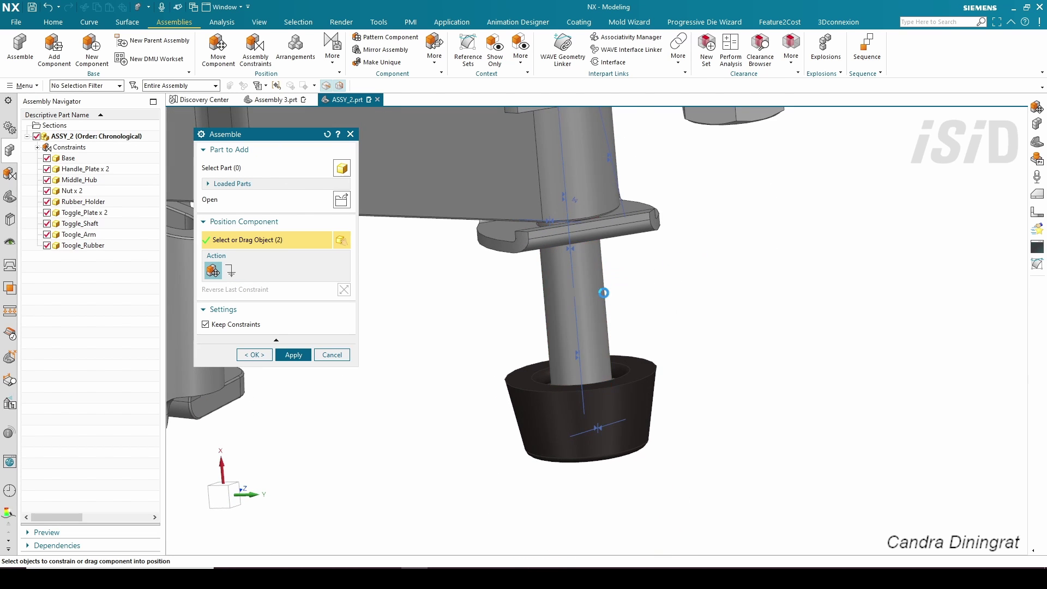
{"action": "middle_click", "coordinate": [720, 267]}
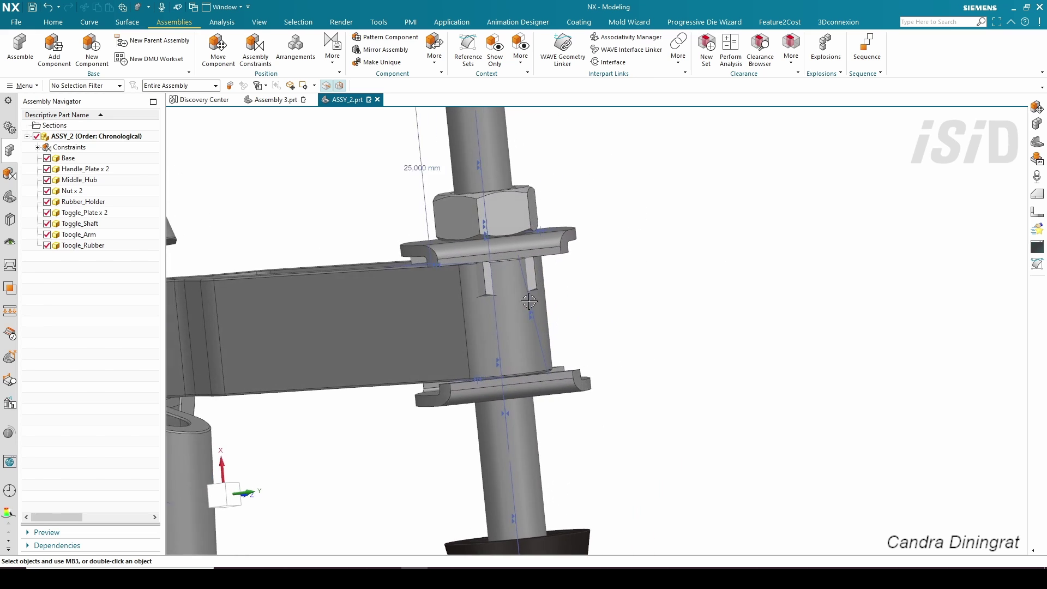
Step: Move the copied Nut about 25 mm down along the Toggle_Shaft until it sits below the lower Toggle_Plate
{"action": "middle_click_drag", "start_coordinate": [486, 258], "coordinate": [502, 260]}
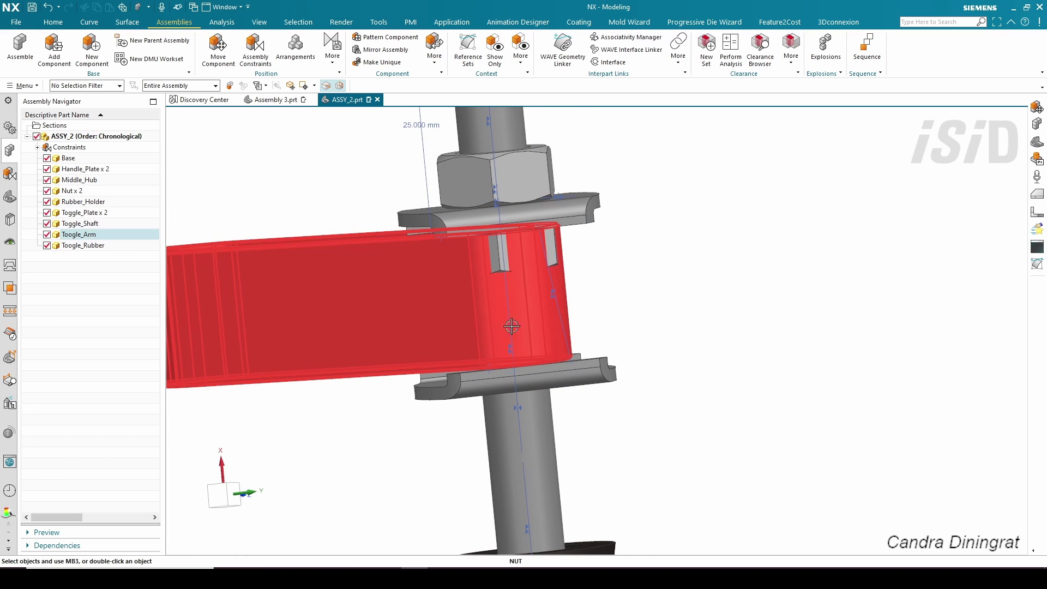
{"action": "middle_click", "coordinate": [465, 331]}
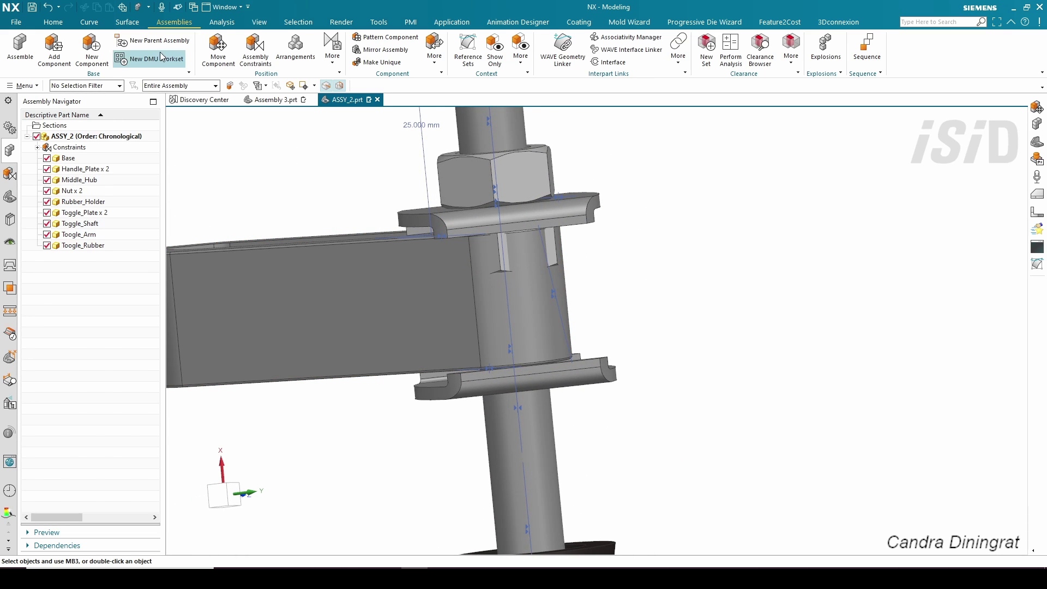
{"action": "key", "text": "m"}
{"action": "left_click", "coordinate": [500, 261]}
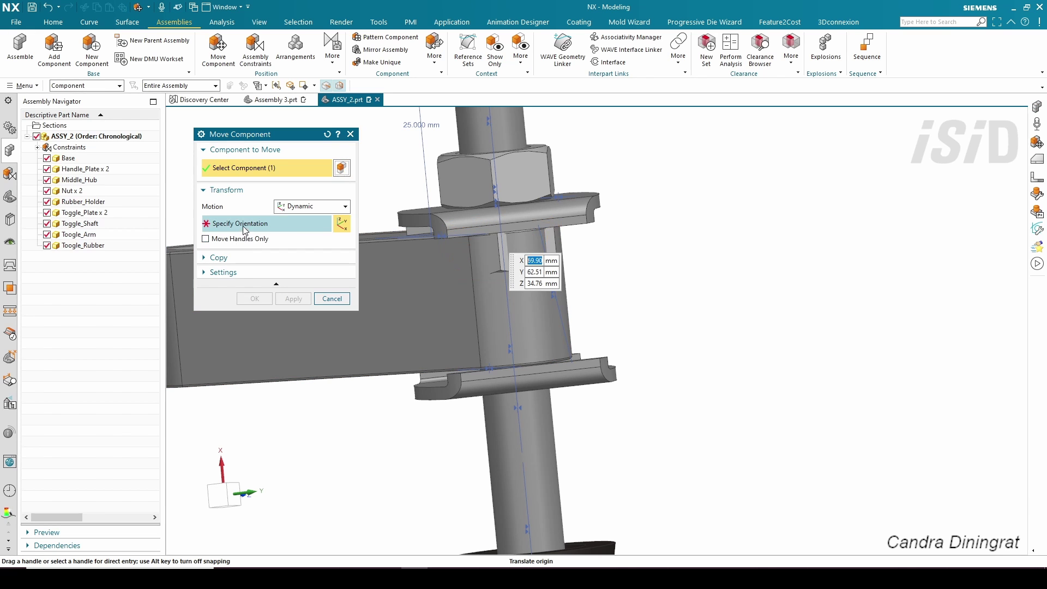
{"action": "left_click_drag", "start_coordinate": [496, 192], "coordinate": [524, 405]}
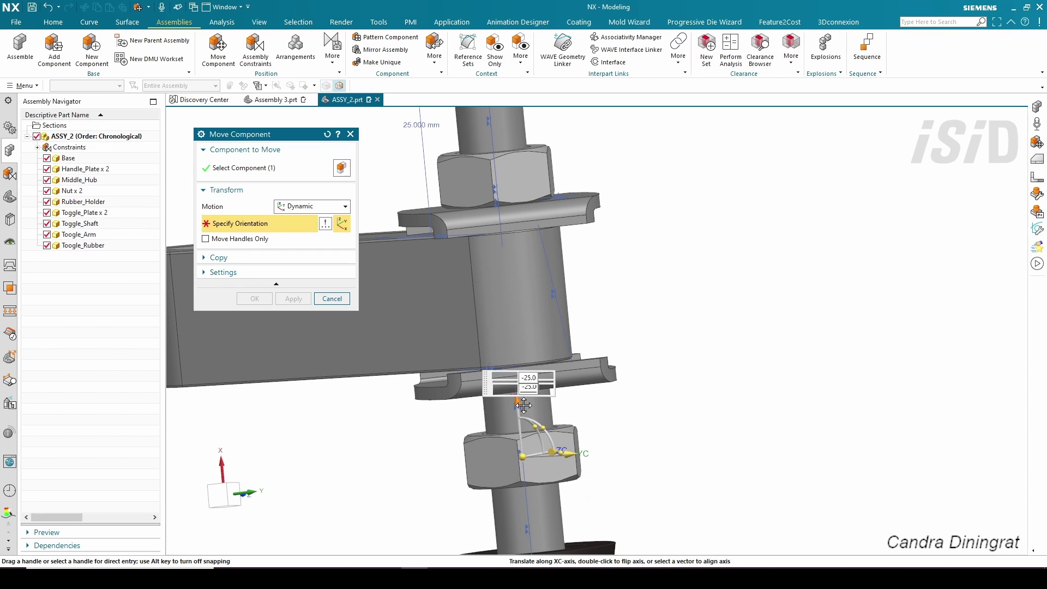
{"action": "left_click", "coordinate": [264, 299]}
Step: Constrain the upper face of the copied Nut to touch the underside of the lower Toggle_Plate and finish the Assemble command
{"action": "scroll", "coordinate": [535, 312], "scroll_direction": "up", "scroll_amount": 5}
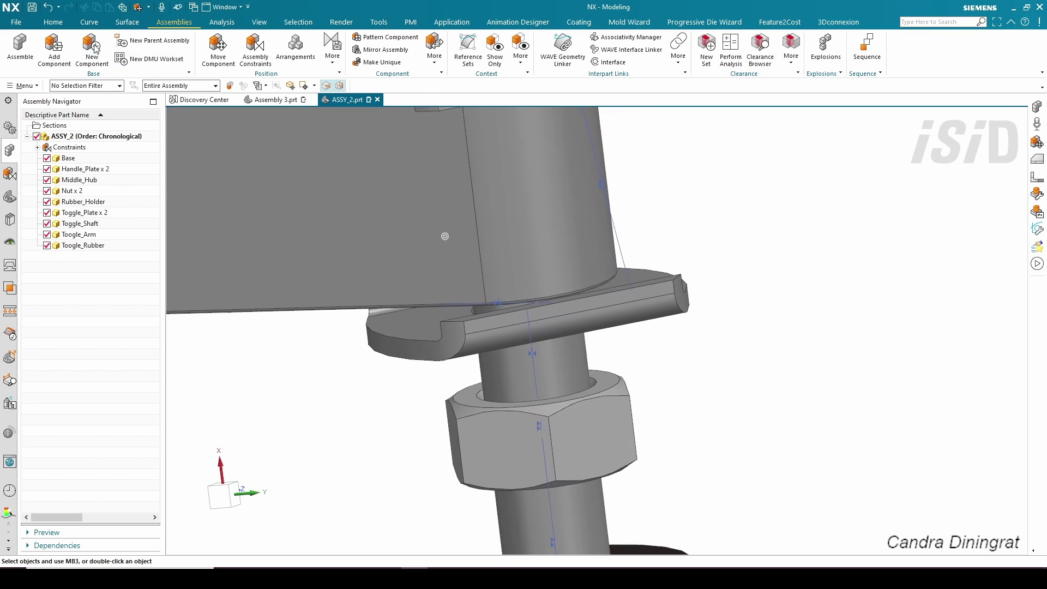
{"action": "scroll", "coordinate": [673, 402], "scroll_direction": "up", "scroll_amount": 2}
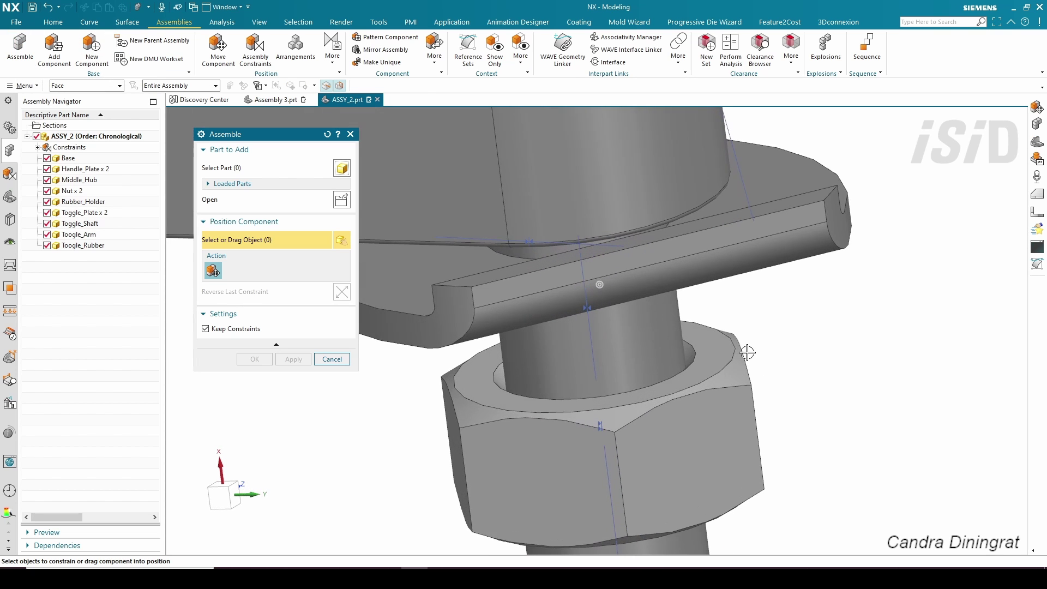
{"action": "left_click", "coordinate": [717, 352]}
{"action": "scroll", "coordinate": [727, 345], "scroll_direction": "down", "scroll_amount": 1}
{"action": "middle_click_drag", "start_coordinate": [727, 344], "coordinate": [721, 311]}
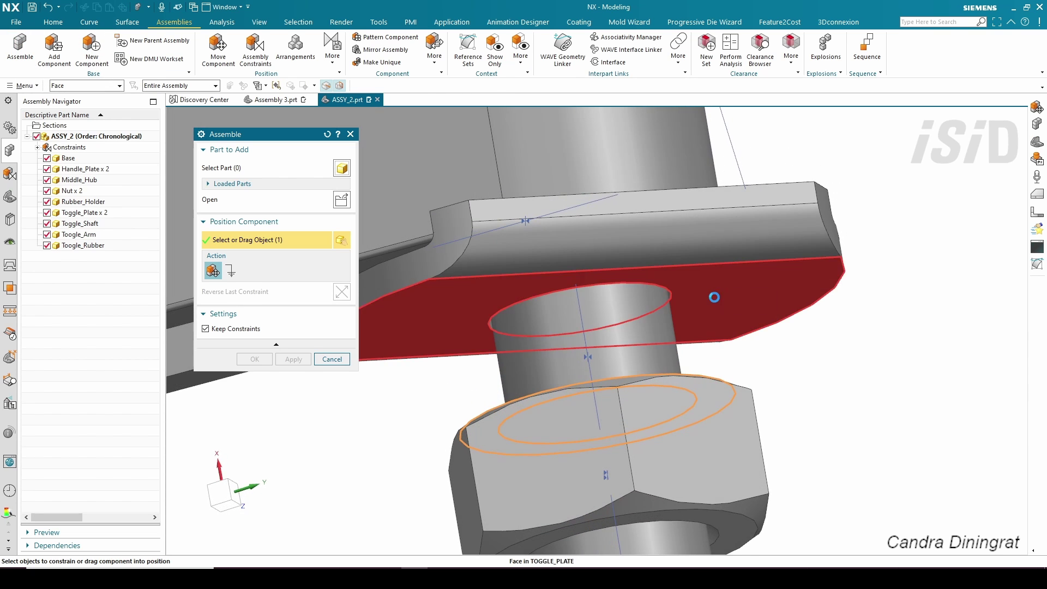
{"action": "left_click", "coordinate": [714, 297]}
{"action": "middle_click_drag", "start_coordinate": [860, 304], "coordinate": [793, 267]}
{"action": "scroll", "coordinate": [793, 267], "scroll_direction": "down", "scroll_amount": 8}
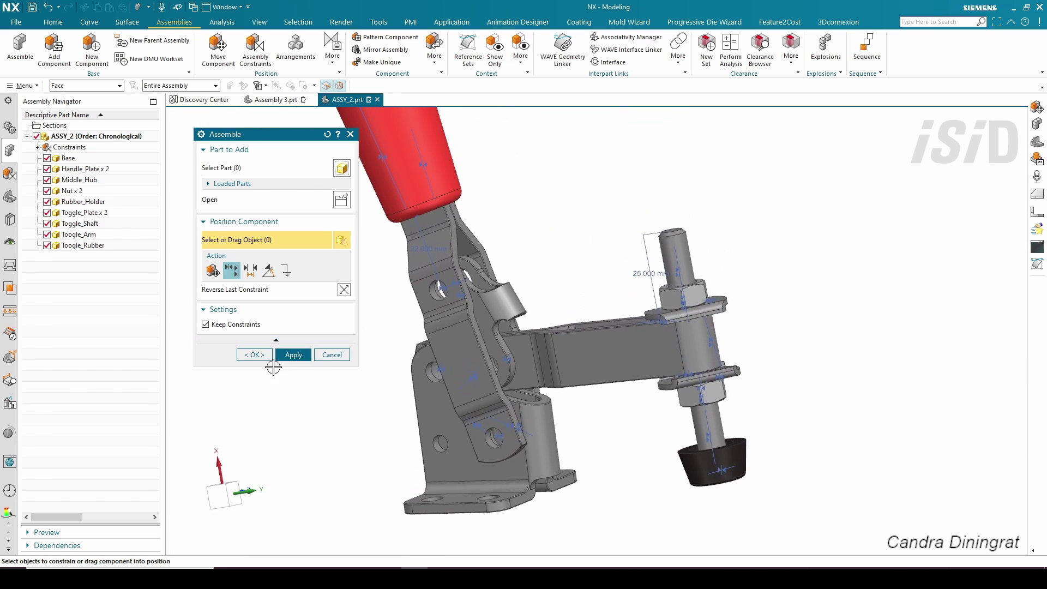
{"action": "left_click", "coordinate": [250, 355]}
Step: Swing the red Rubber_Holder handle with Move Component in dynamic motion to exercise the clamp linkage and view it from the opposite side
{"action": "scroll", "coordinate": [663, 318], "scroll_direction": "down", "scroll_amount": 3}
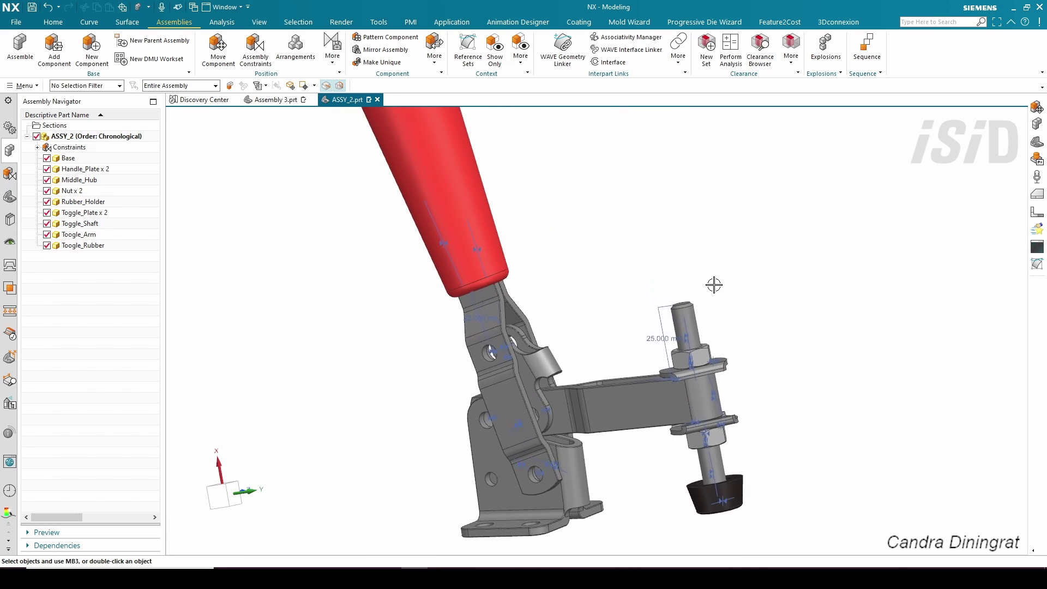
{"action": "scroll", "coordinate": [719, 258], "scroll_direction": "up", "scroll_amount": 1}
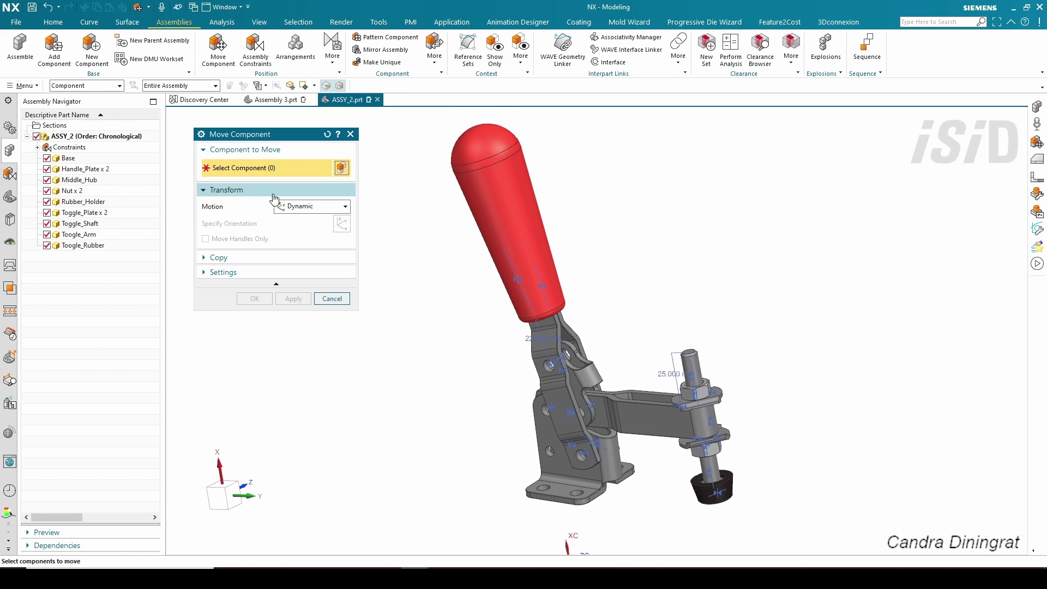
{"action": "left_click", "coordinate": [238, 227]}
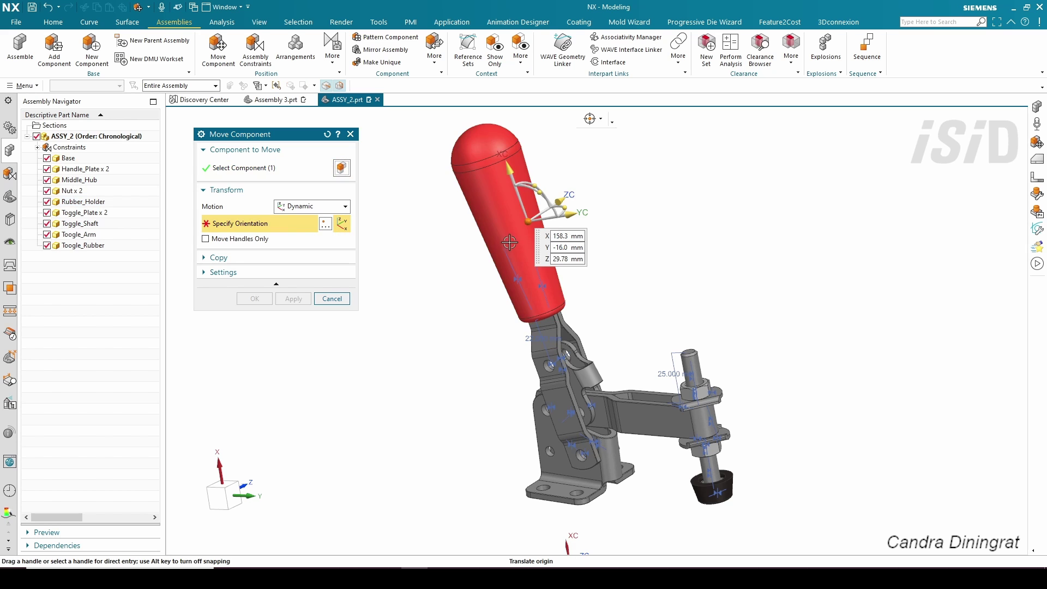
{"action": "middle_click_drag", "start_coordinate": [573, 209], "coordinate": [536, 198]}
{"action": "mouse_move", "coordinate": [532, 200]}
{"action": "left_mouse_down"}
{"action": "mouse_move", "coordinate": [500, 180]}
{"action": "mouse_move", "coordinate": [519, 212]}
{"action": "mouse_move", "coordinate": [565, 202]}
{"action": "mouse_move", "coordinate": [496, 208]}
{"action": "mouse_move", "coordinate": [528, 216]}
{"action": "left_mouse_up"}
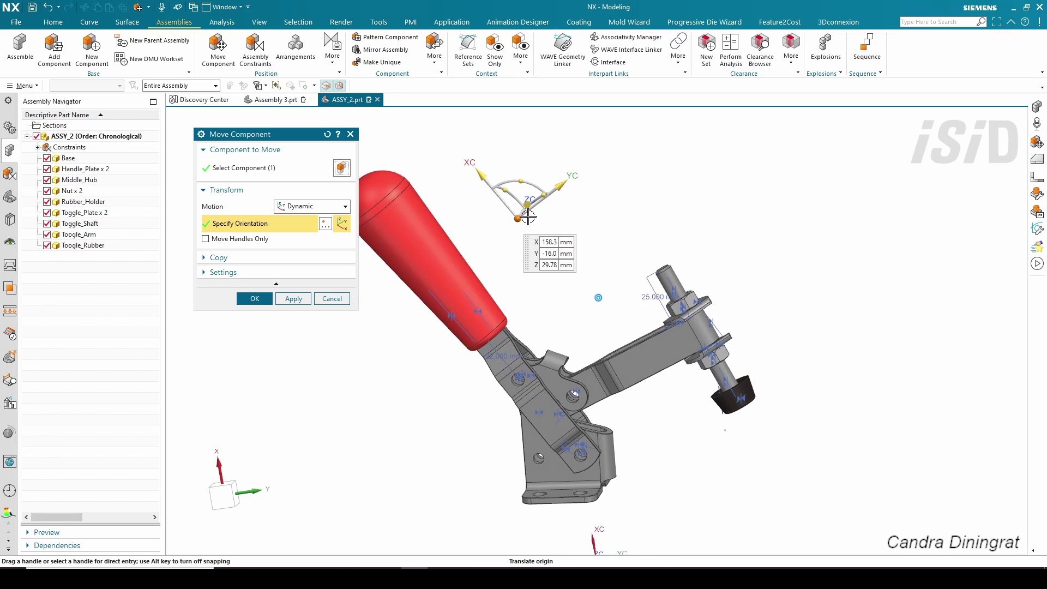
{"action": "middle_click_drag", "start_coordinate": [528, 216], "coordinate": [385, 213]}
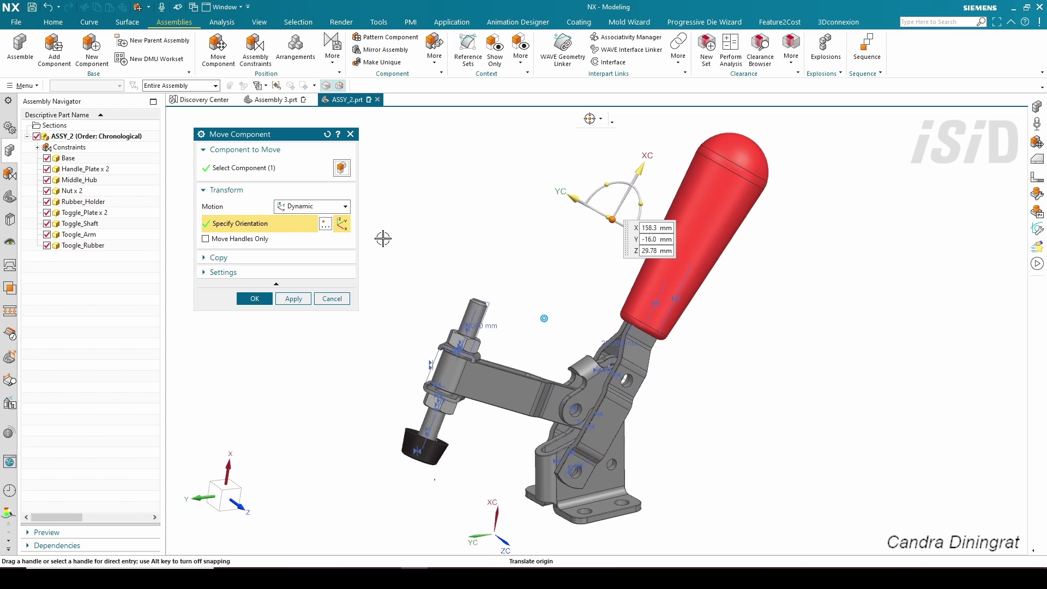